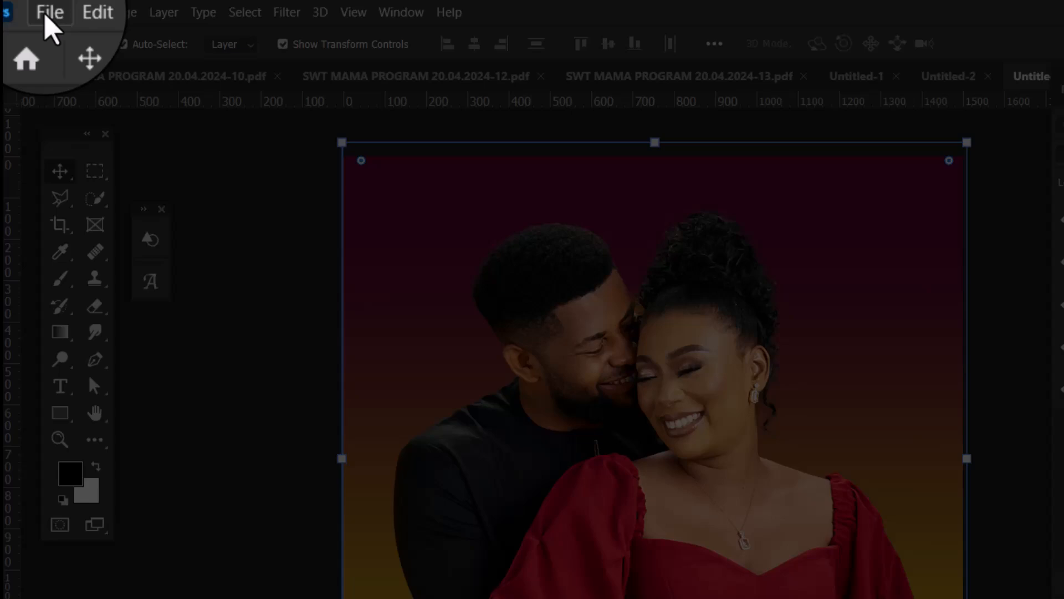
Create a new 5 x 5 inch document at 300 ppi with a white background
left_click(48, 16)
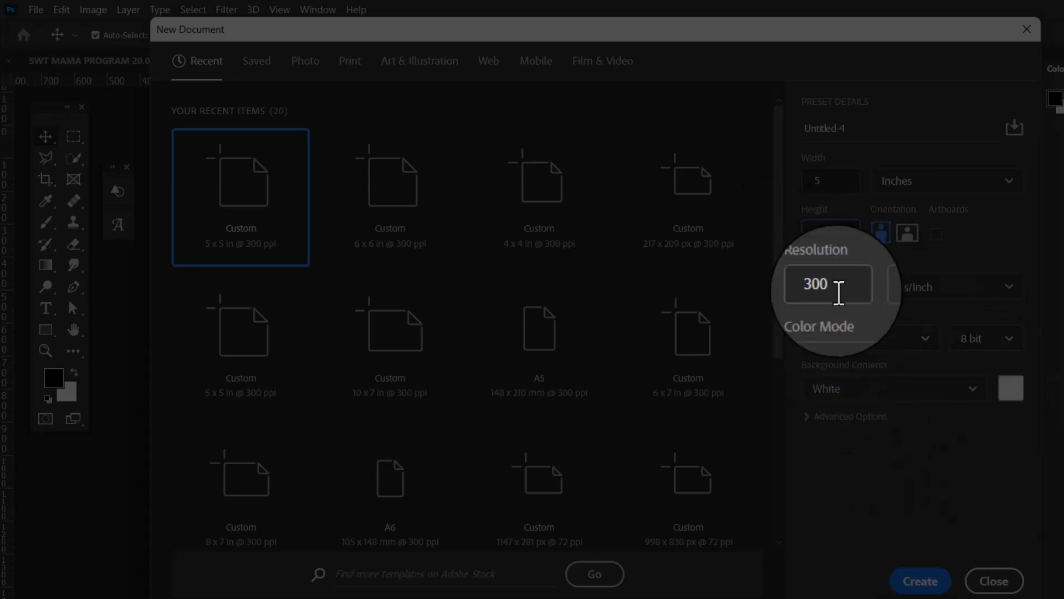
left_click(923, 580)
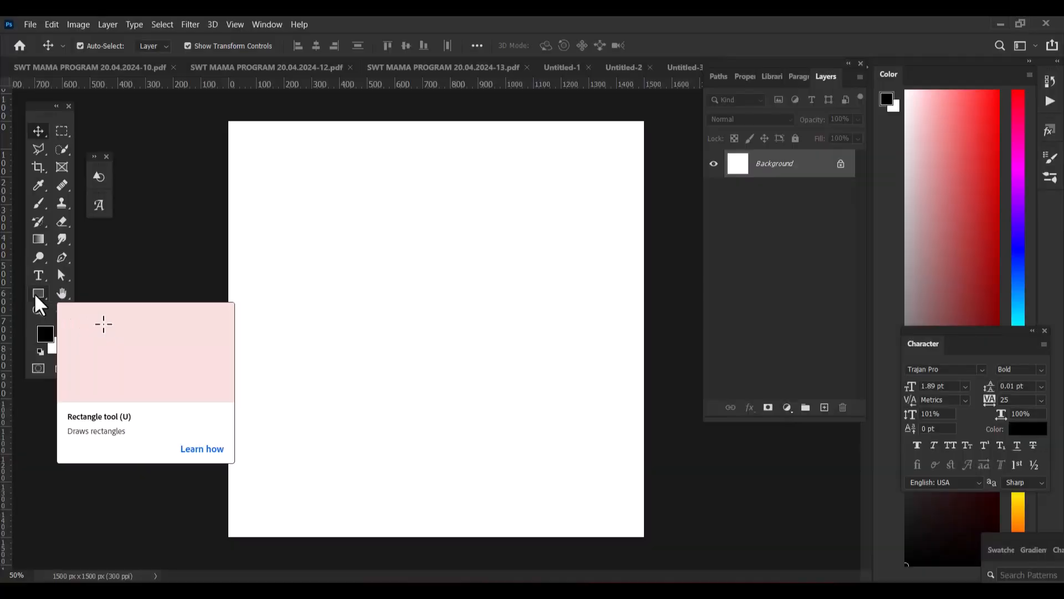
Draw a dark red rectangle about 1535 x 1541 px covering the whole canvas
left_click(35, 296)
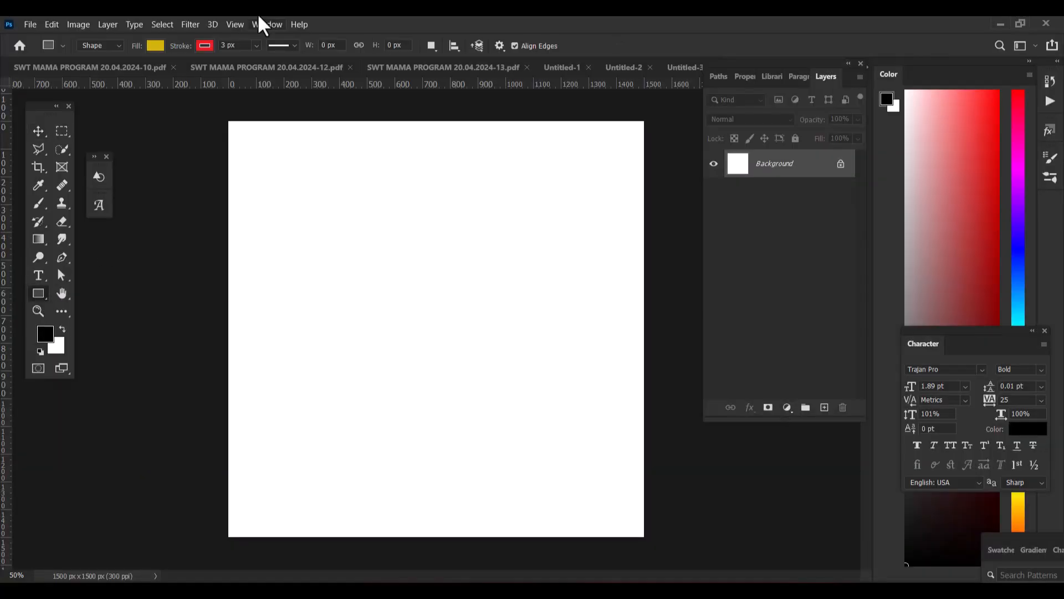
left_click(152, 46)
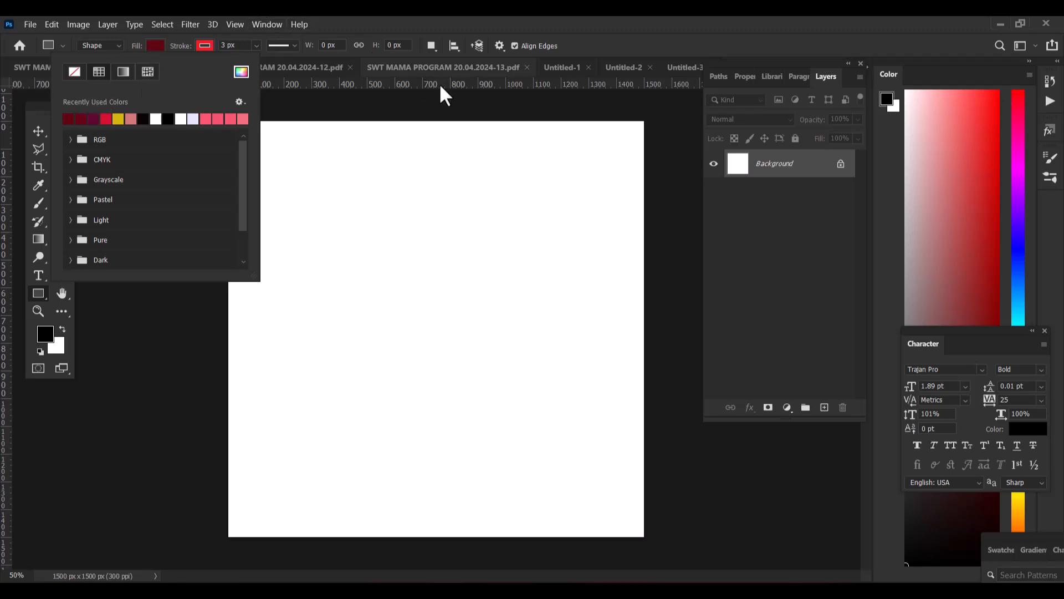
left_click(675, 67)
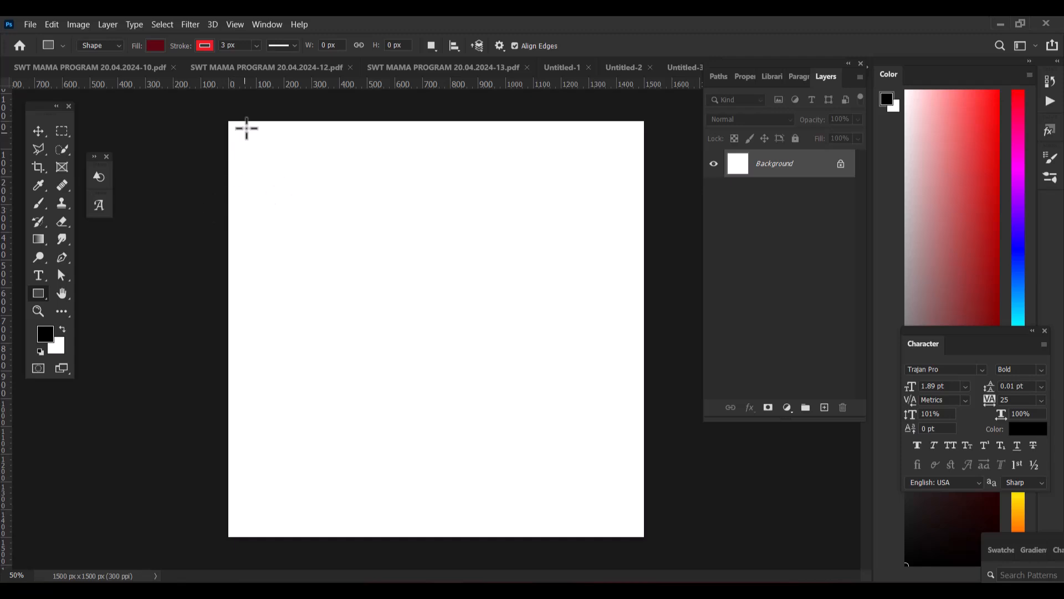
left_click_drag(226, 117, 649, 543)
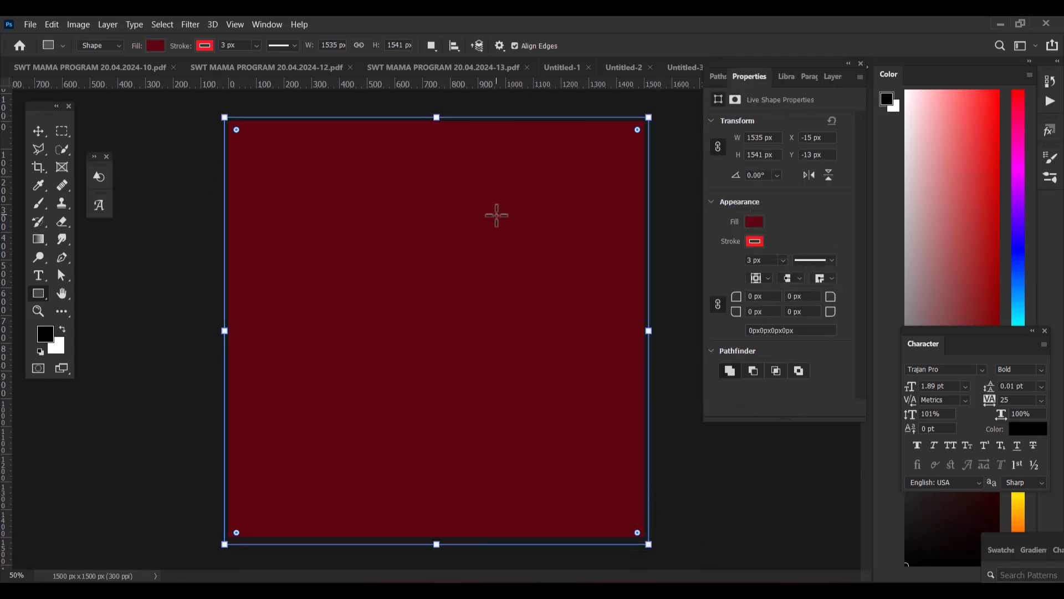
On a new layer, draw a yellow rectangle about 1513 x 1520 px over the canvas and move it beneath the dark red rectangle
left_click(832, 76)
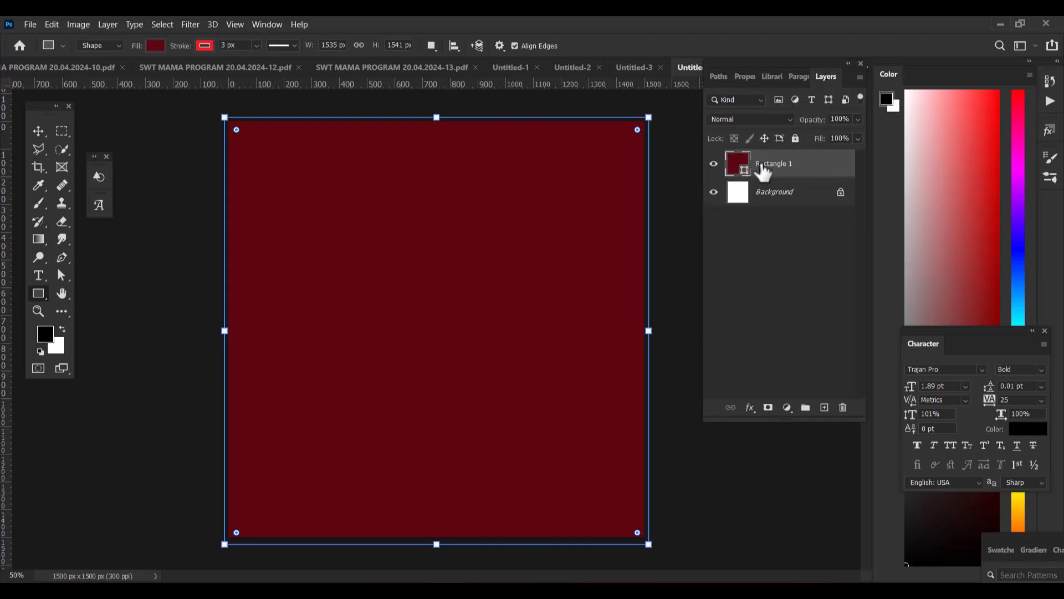
left_click(824, 407)
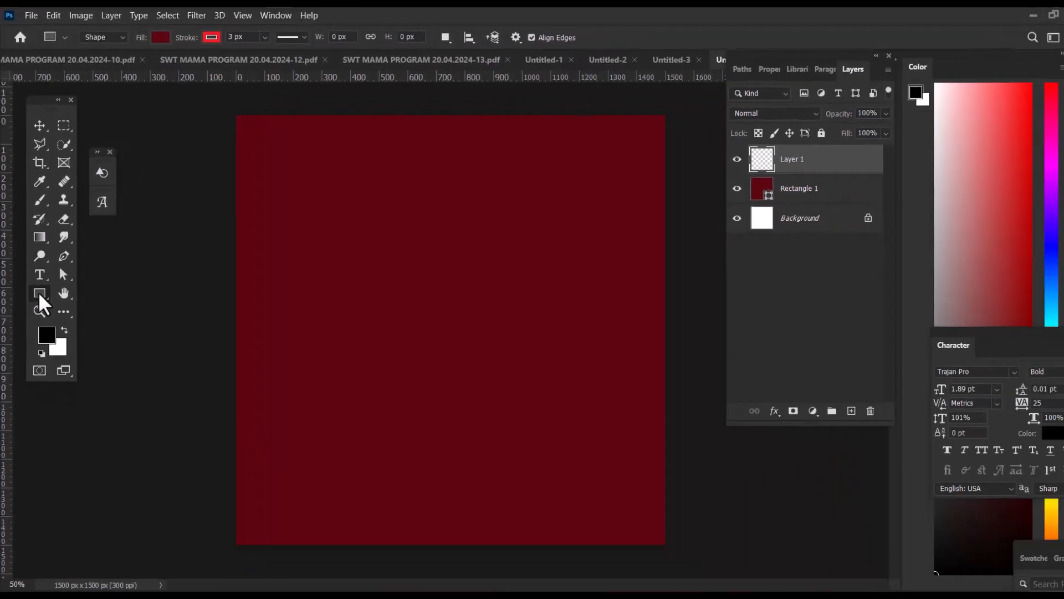
left_click(154, 36)
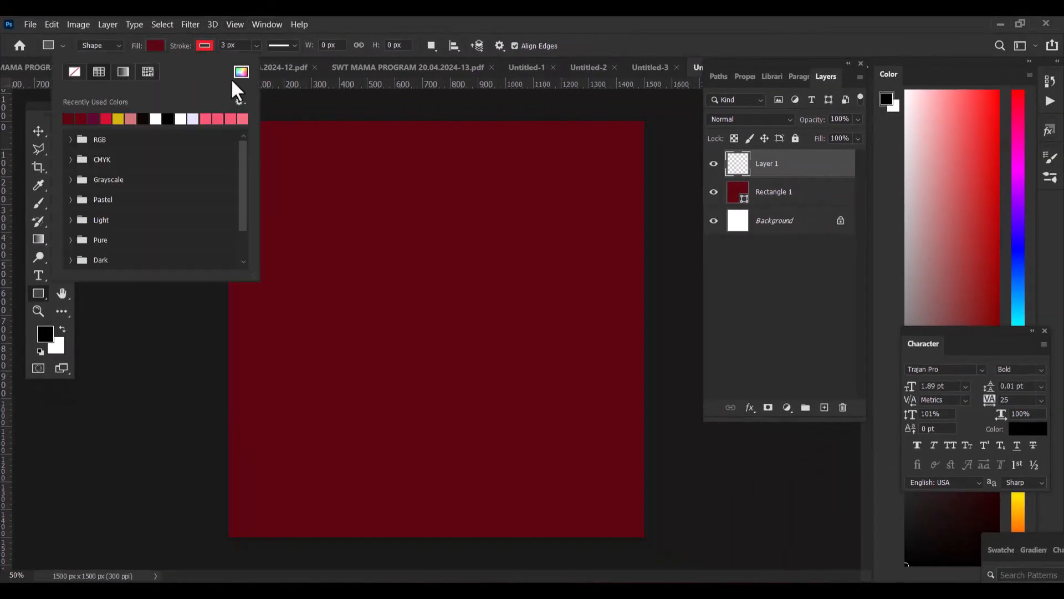
left_click(119, 119)
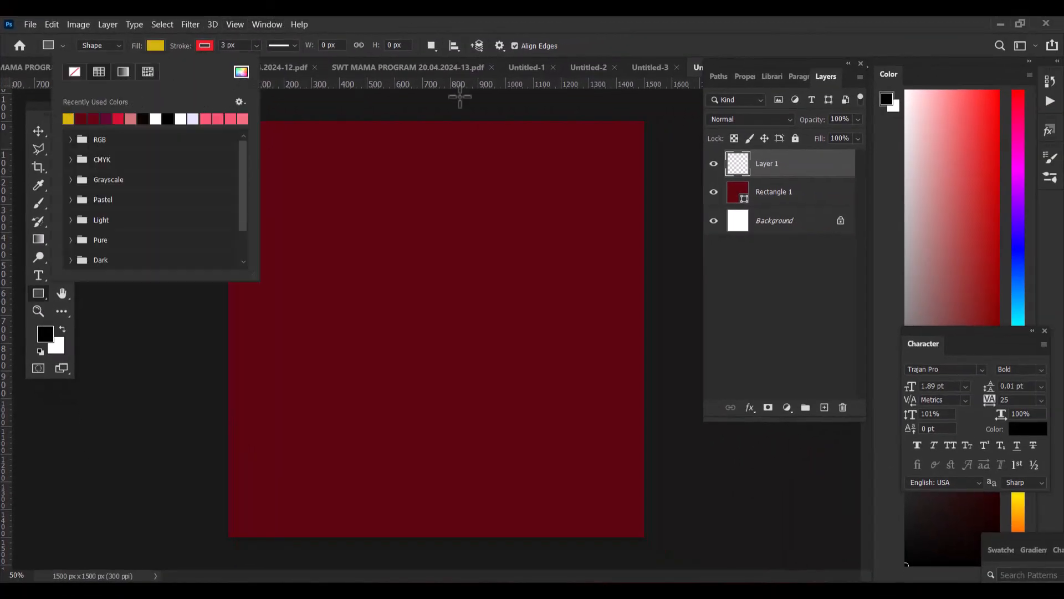
left_click_drag(646, 118, 228, 538)
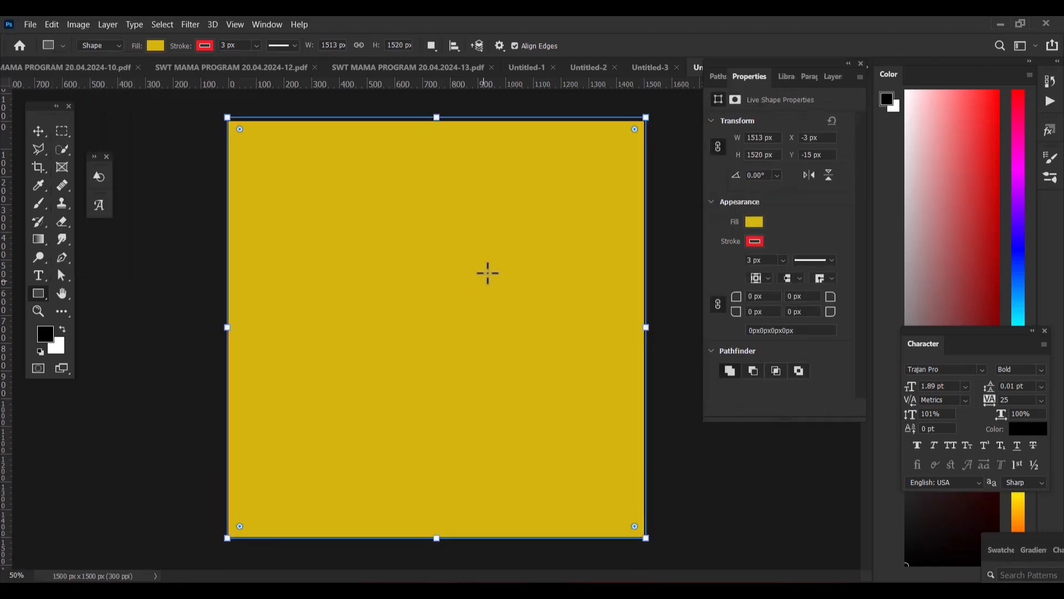
left_click(833, 78)
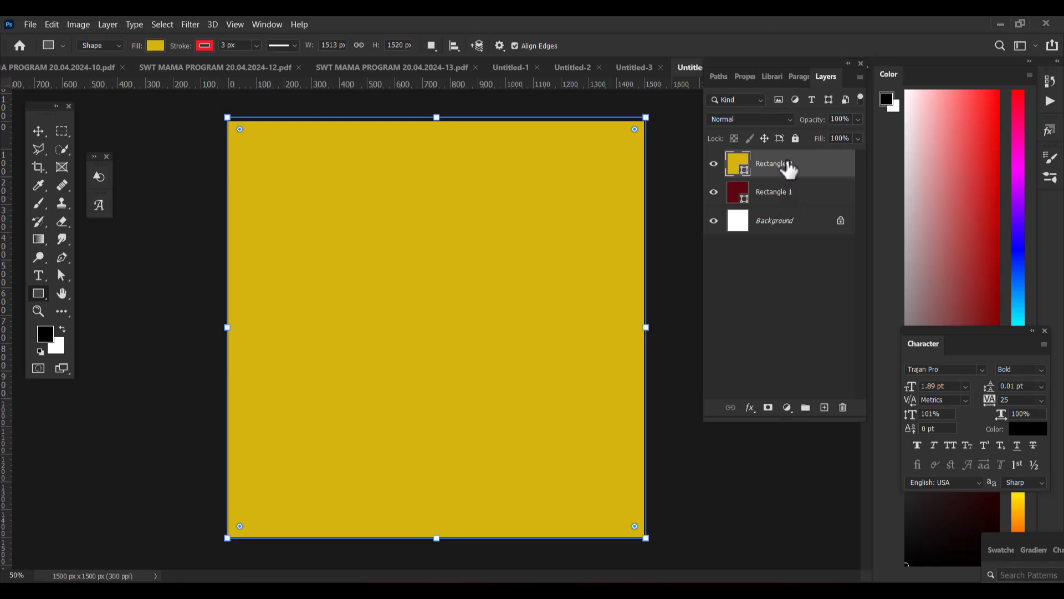
left_click_drag(786, 173, 798, 216)
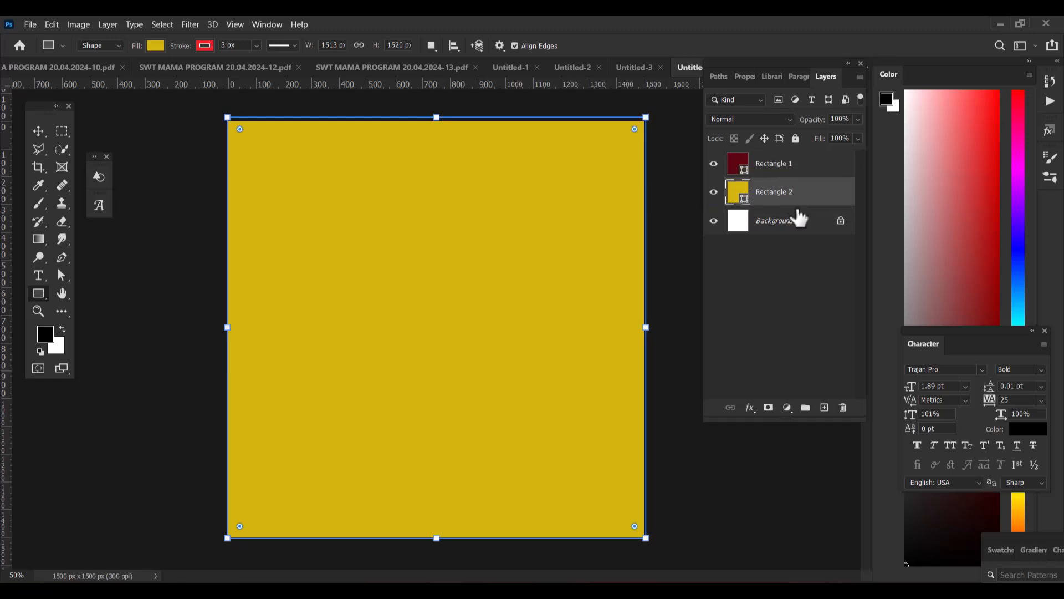
Add a layer mask to the dark red rectangle and fill it with a black-to-white linear gradient running down the canvas
left_click(778, 167)
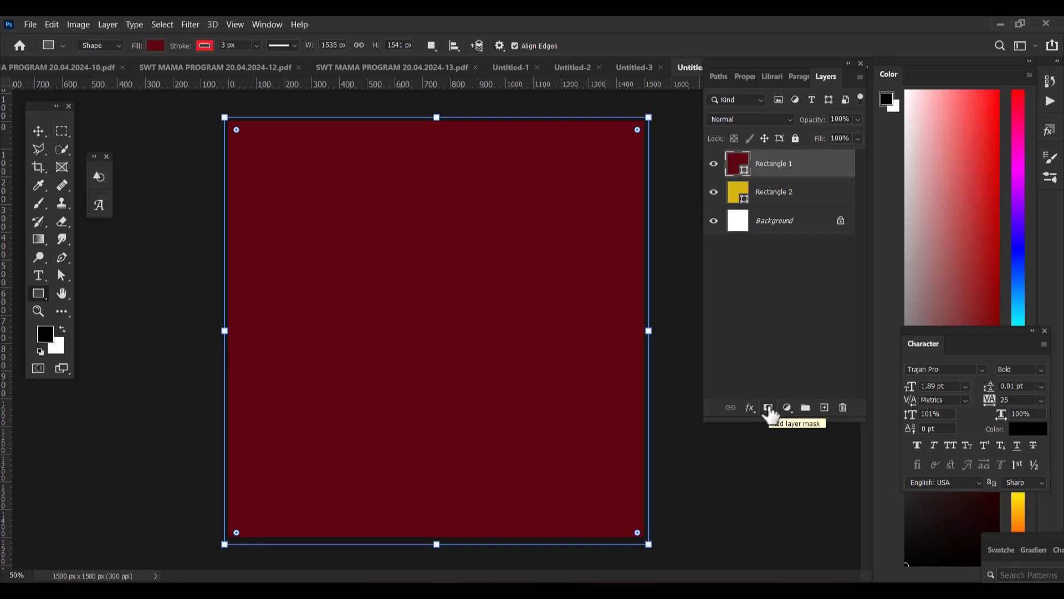
left_click(769, 409)
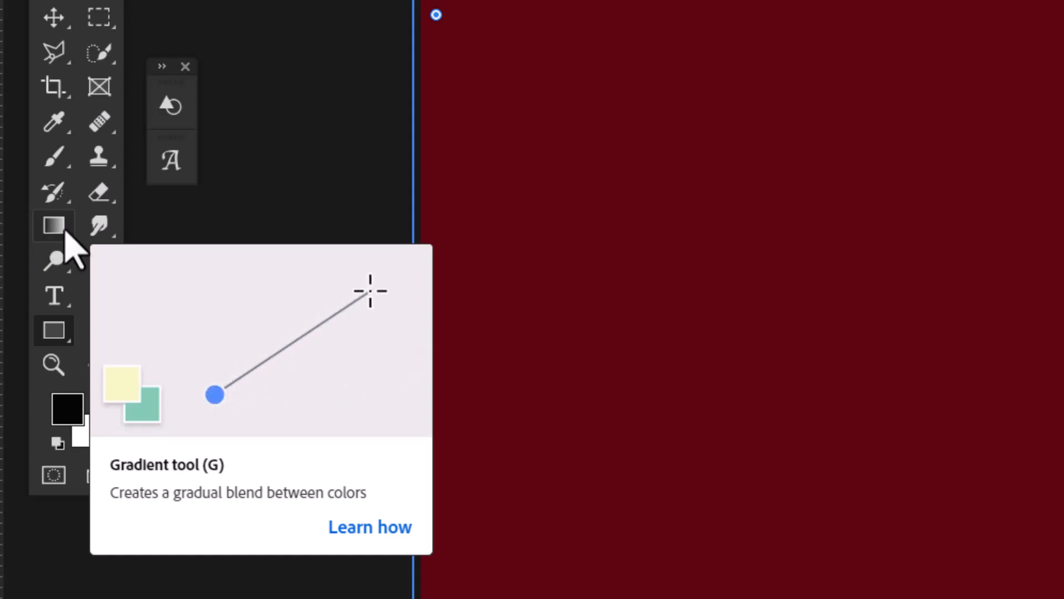
left_click(54, 226)
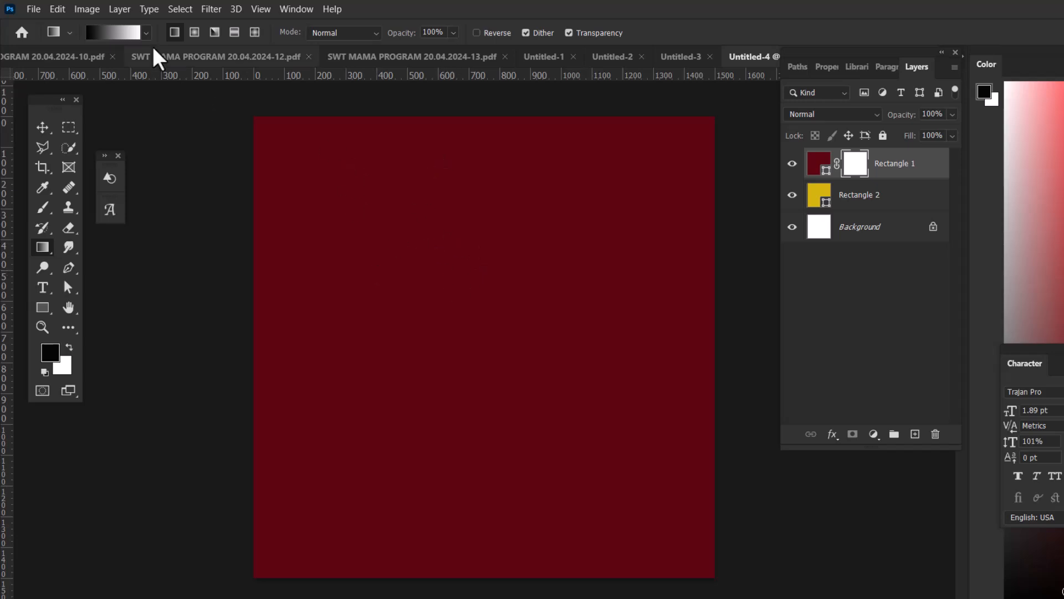
left_click_drag(475, 183, 484, 549)
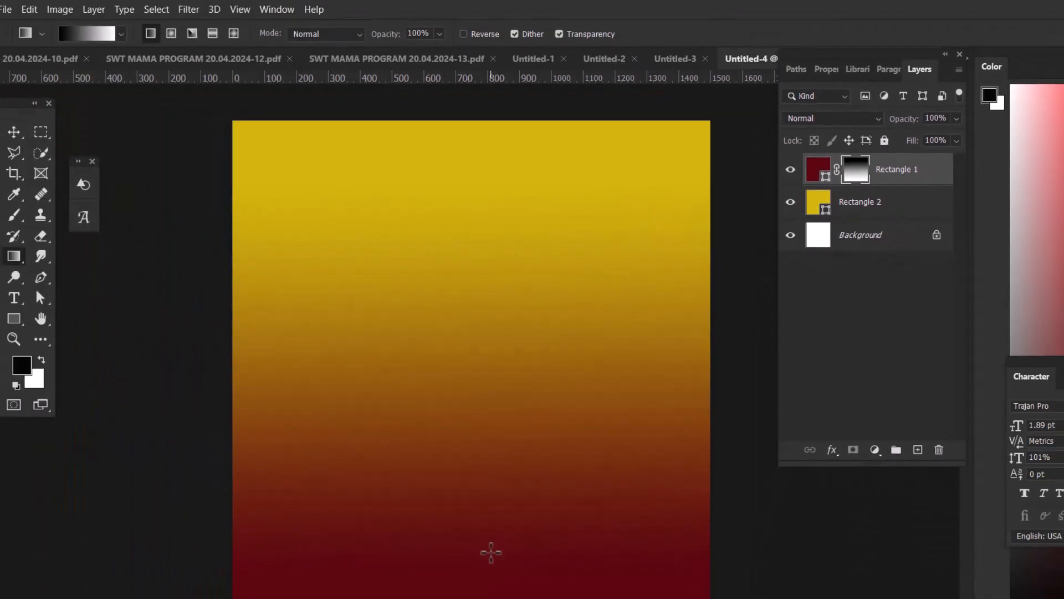
Place the photo E-Classic 1790 from the Pictures folder as an embedded image and accept its default size
left_click(7, 10)
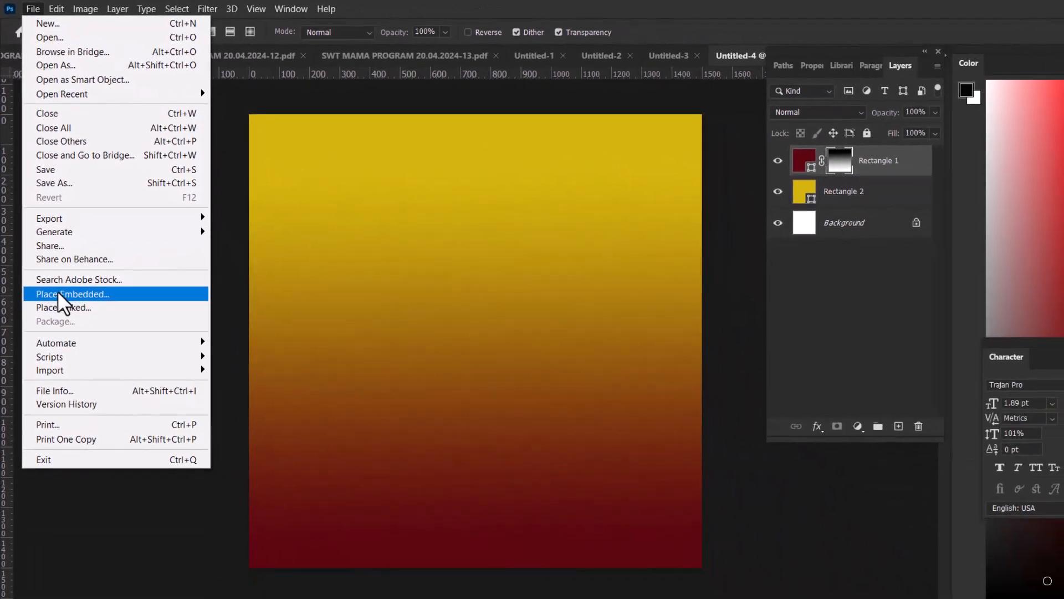
left_click(71, 357)
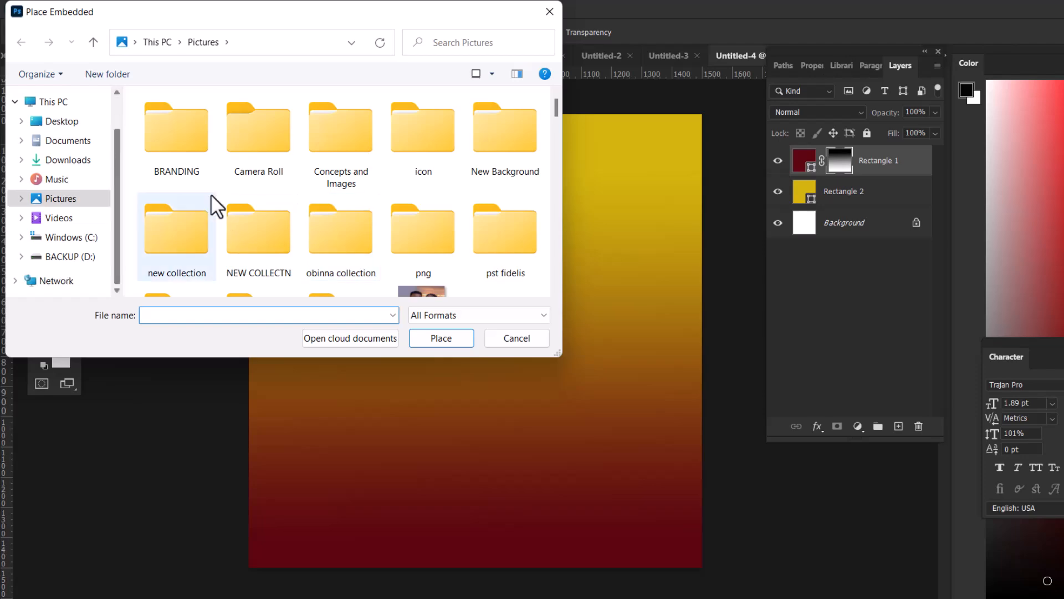
double_click(233, 230)
scroll(233, 230, "down", 3)
scroll(233, 230, "down", 6)
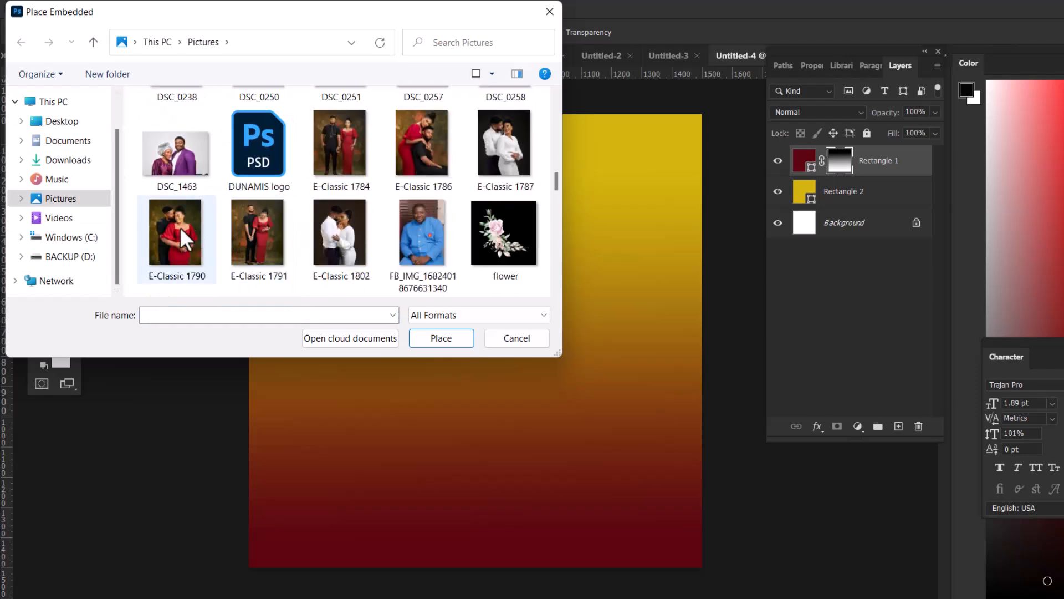
left_click(179, 227)
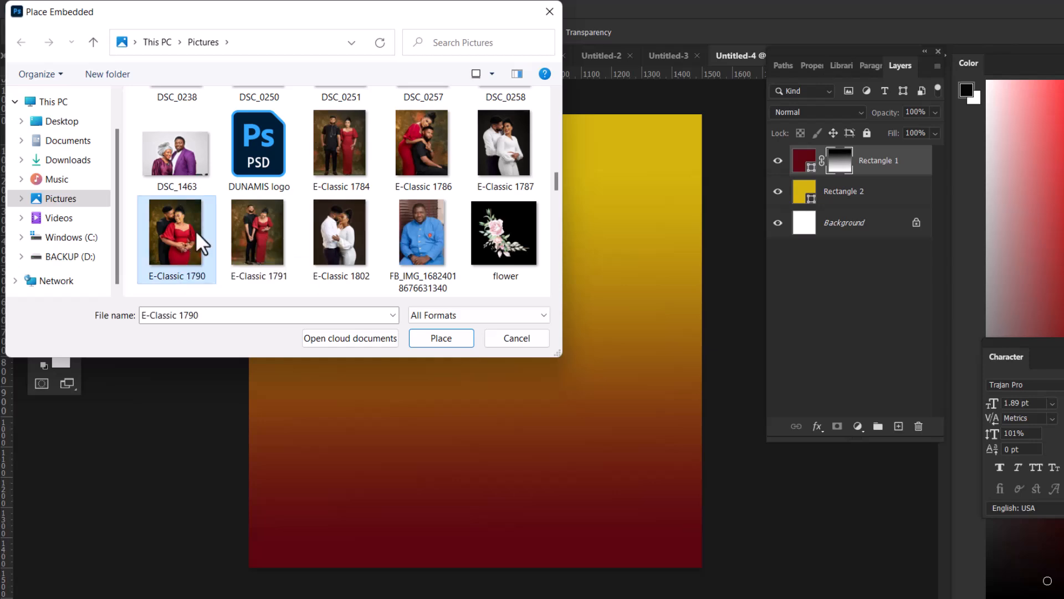
left_click(441, 339)
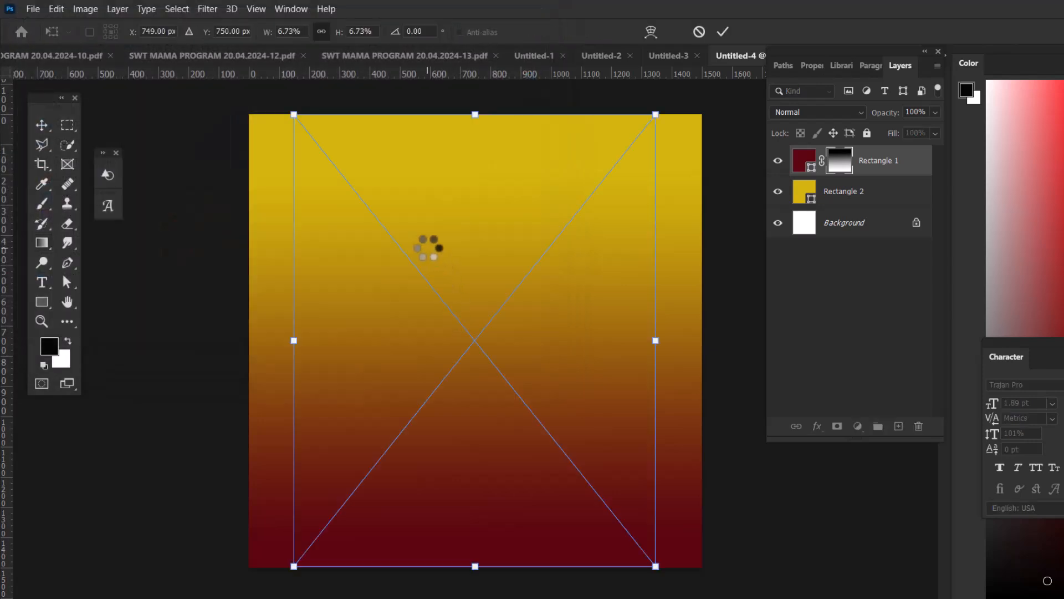
left_click(724, 32)
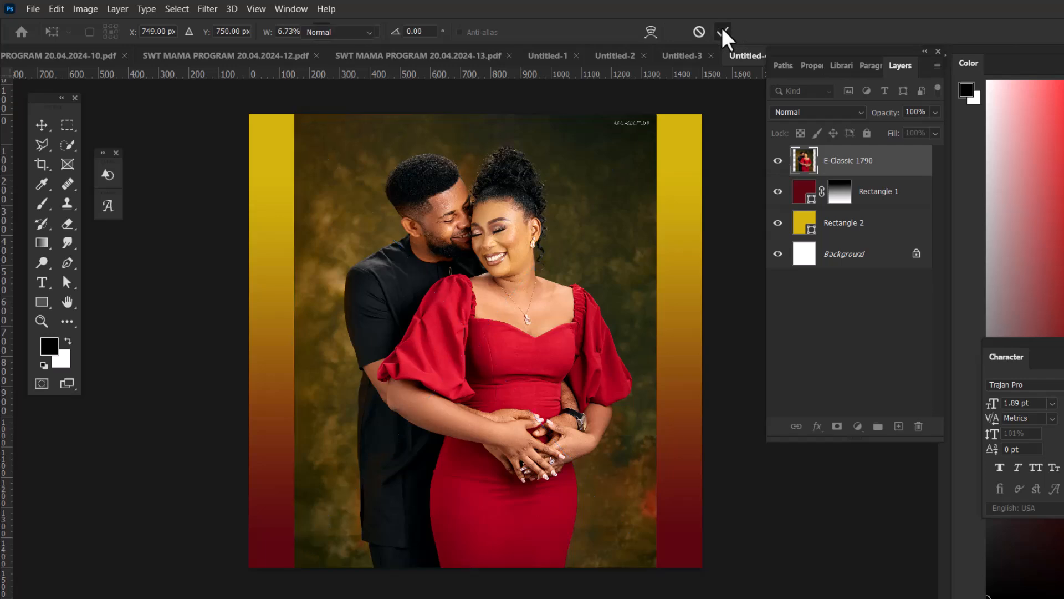
Rasterize the placed couple photo layer, E-Classic 1790
key("g")
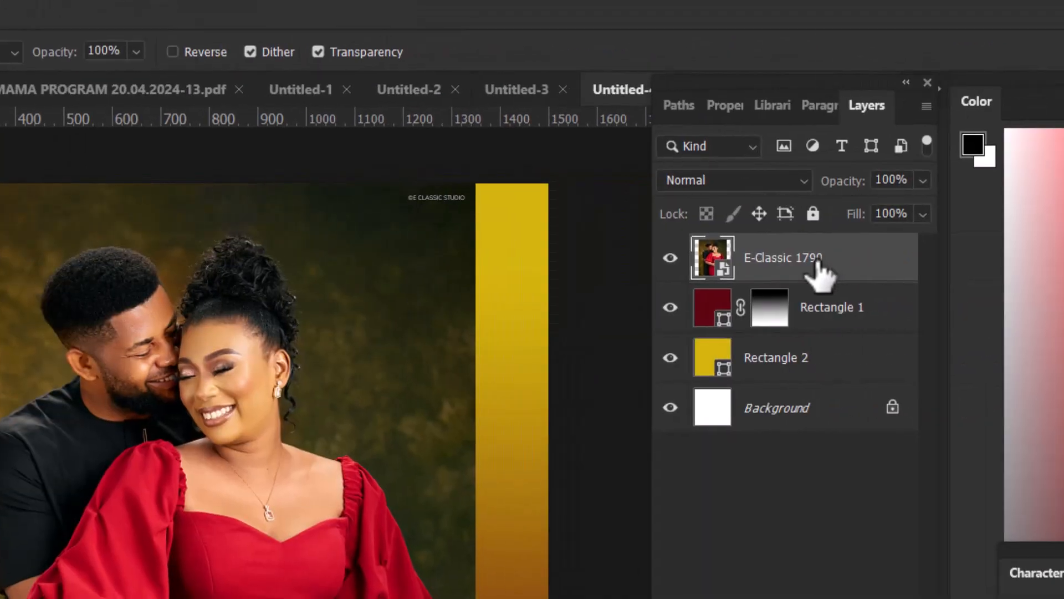
right_click(820, 275)
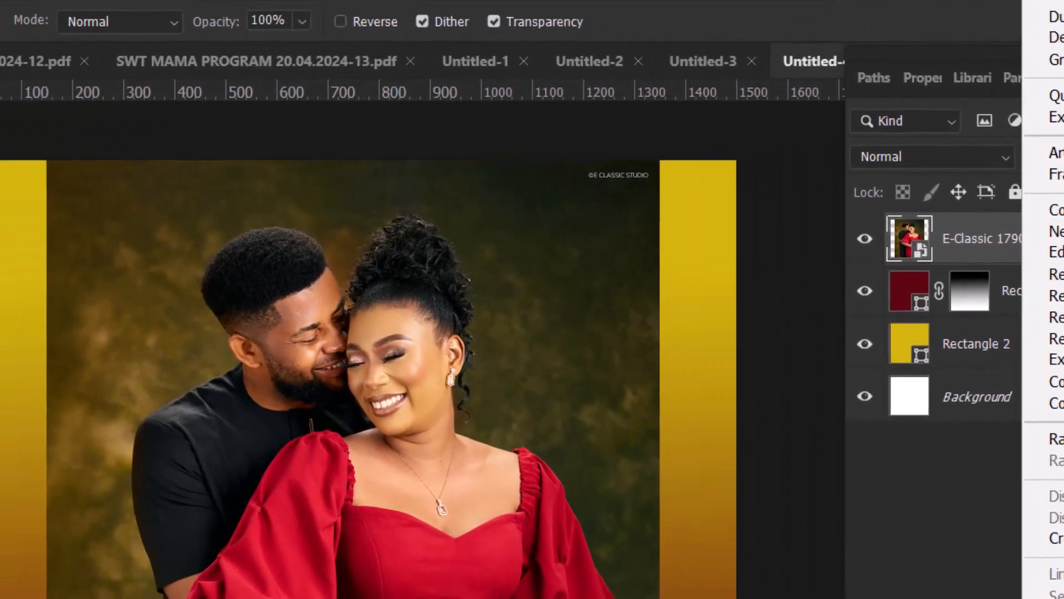
left_click(1057, 439)
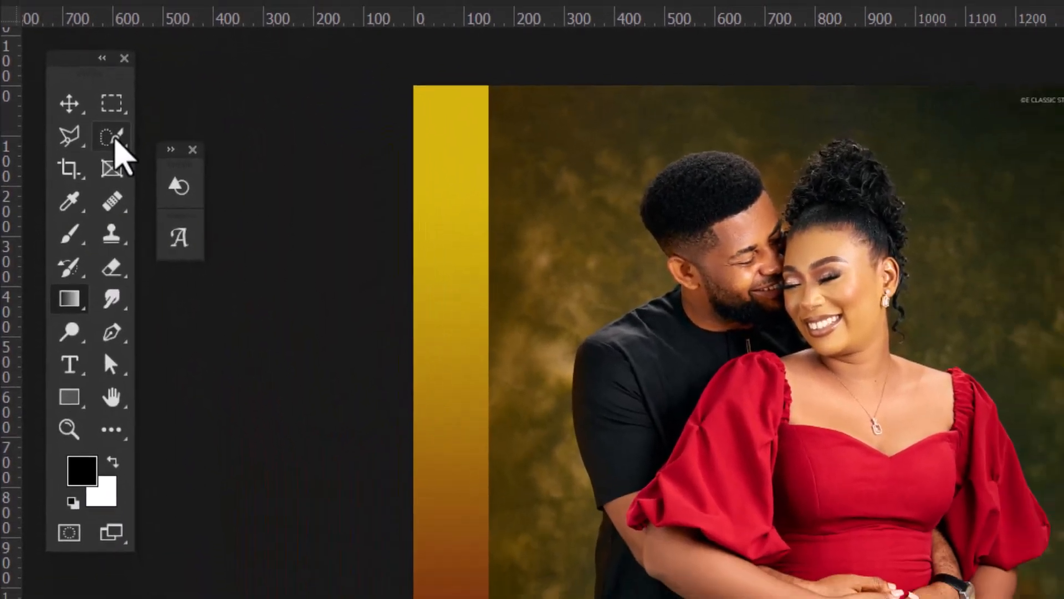
Select the couple in the photo with the Quick Selection tool, adding the missed area beside the woman's arm
left_click(112, 138)
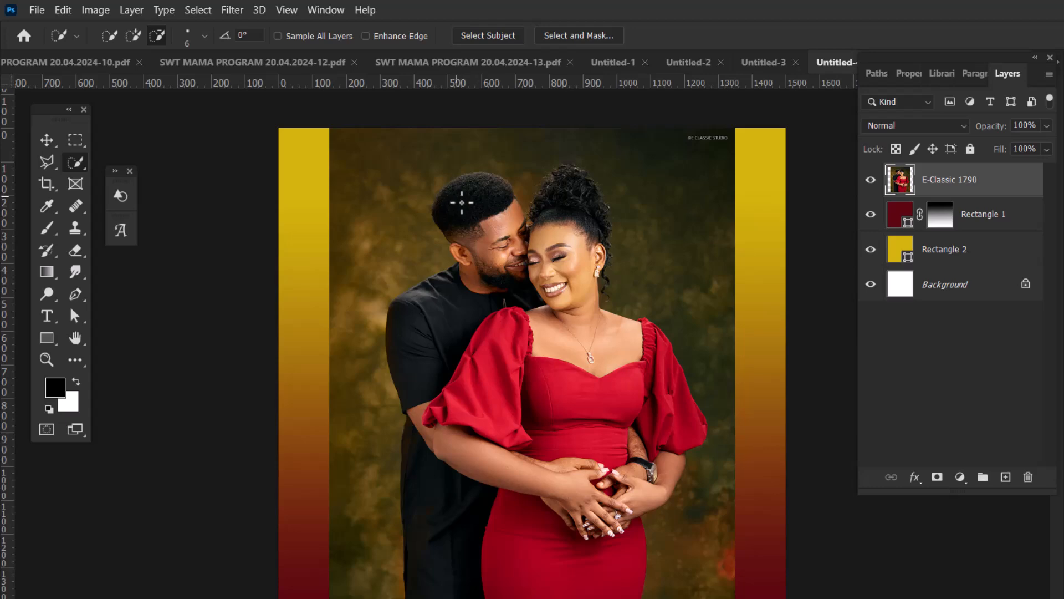
left_click_drag(462, 202, 513, 266)
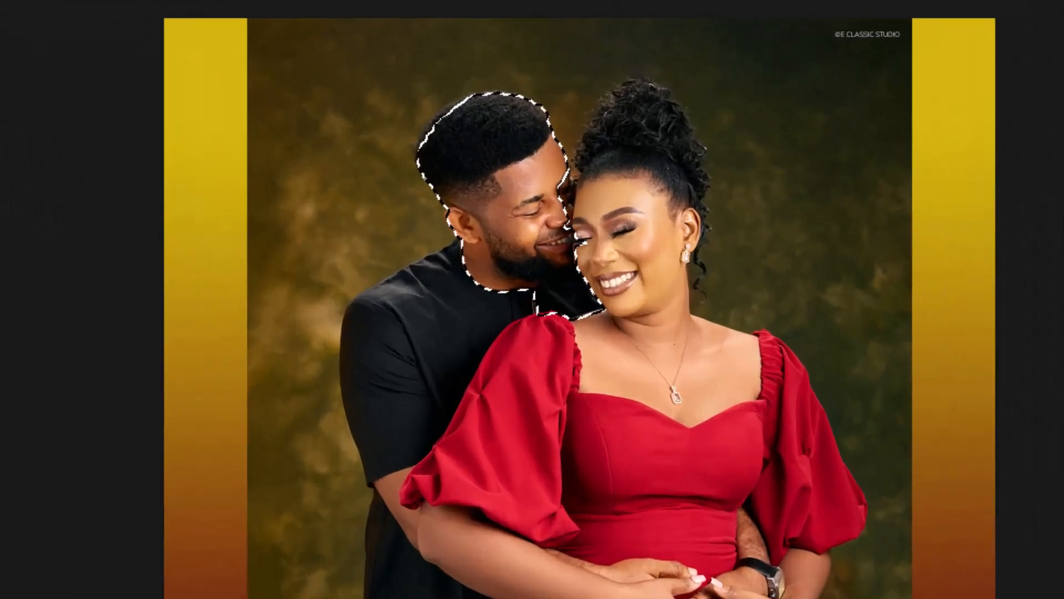
left_click(713, 261)
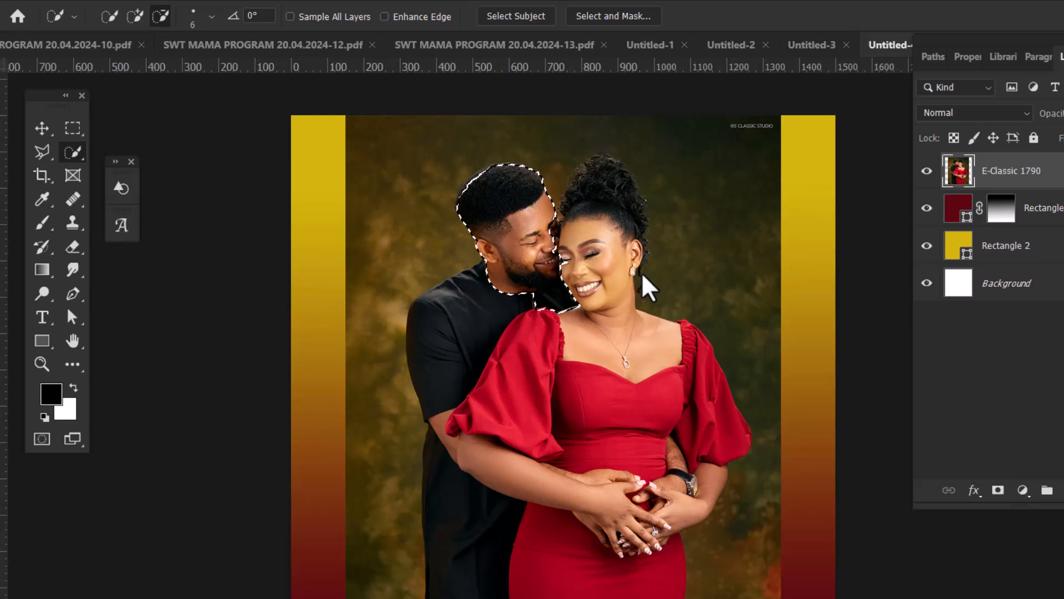
left_click(642, 275)
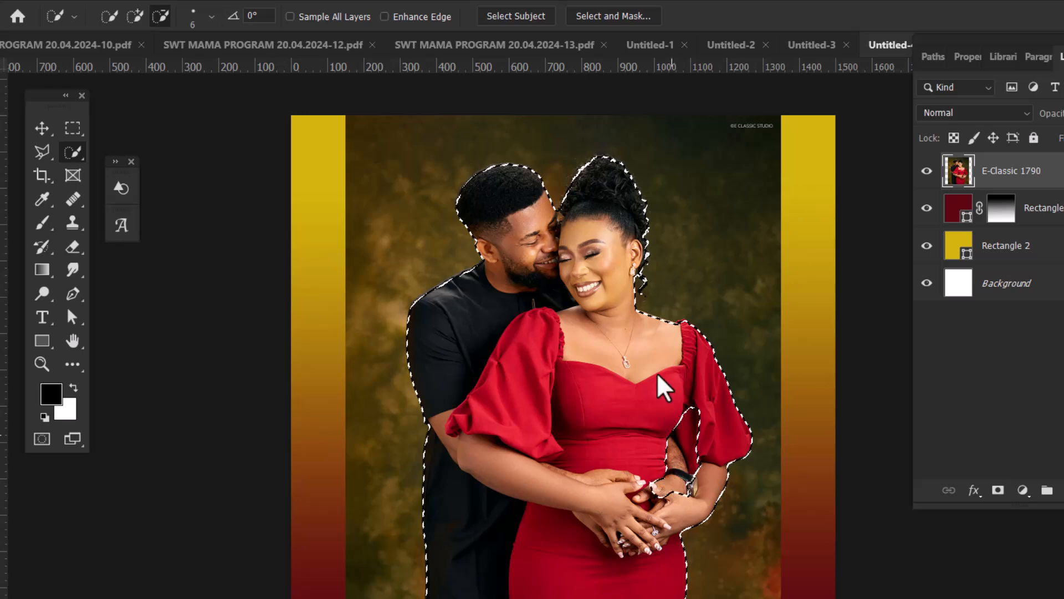
left_click(133, 17)
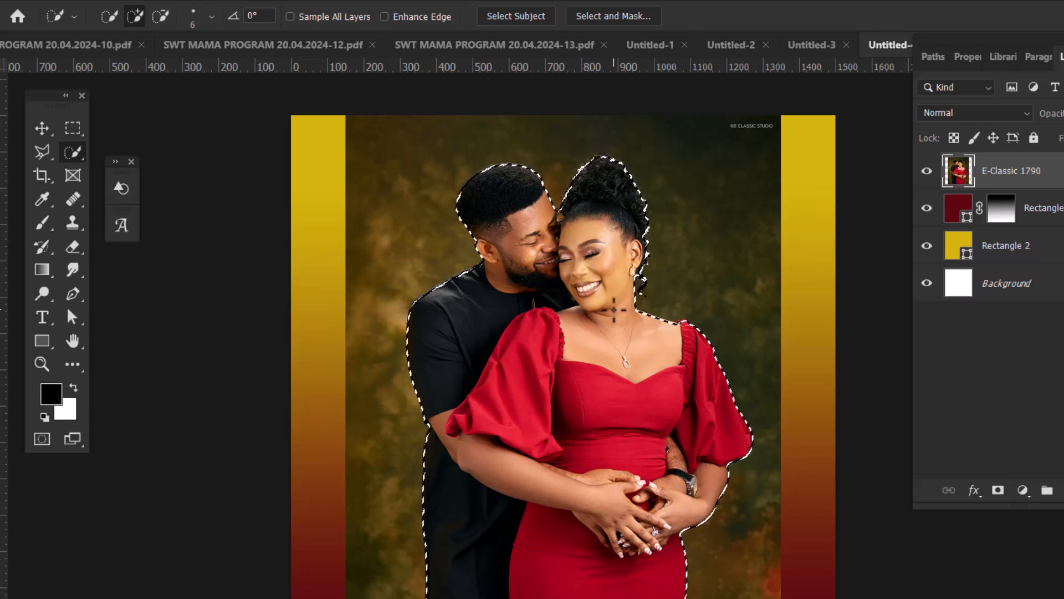
Invert the selection around the couple and delete the photo's studio background
key("Delete")
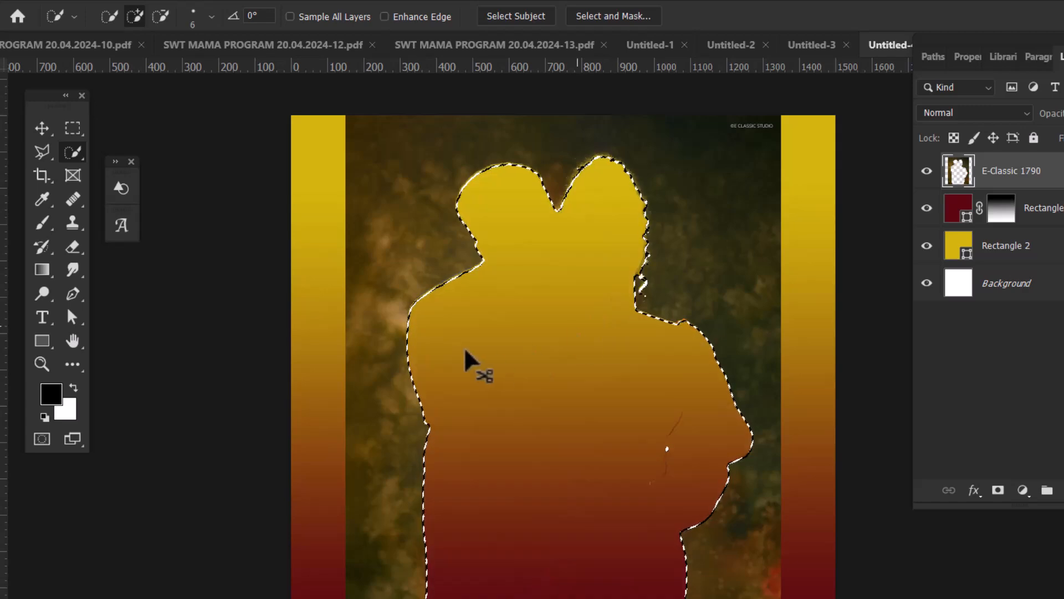
key("ctrl+z")
left_click(208, 1)
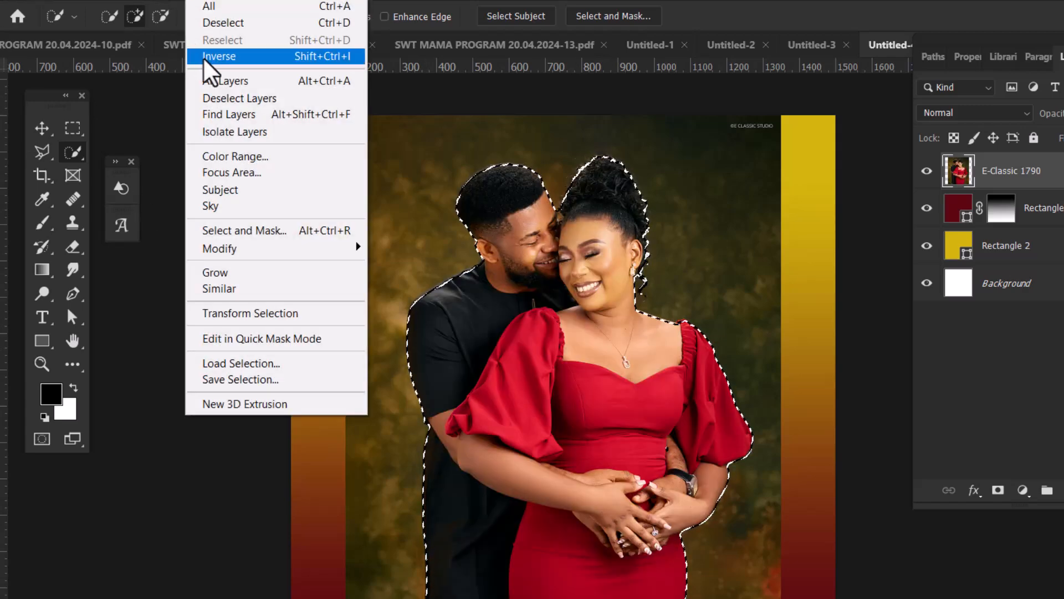
left_click(205, 57)
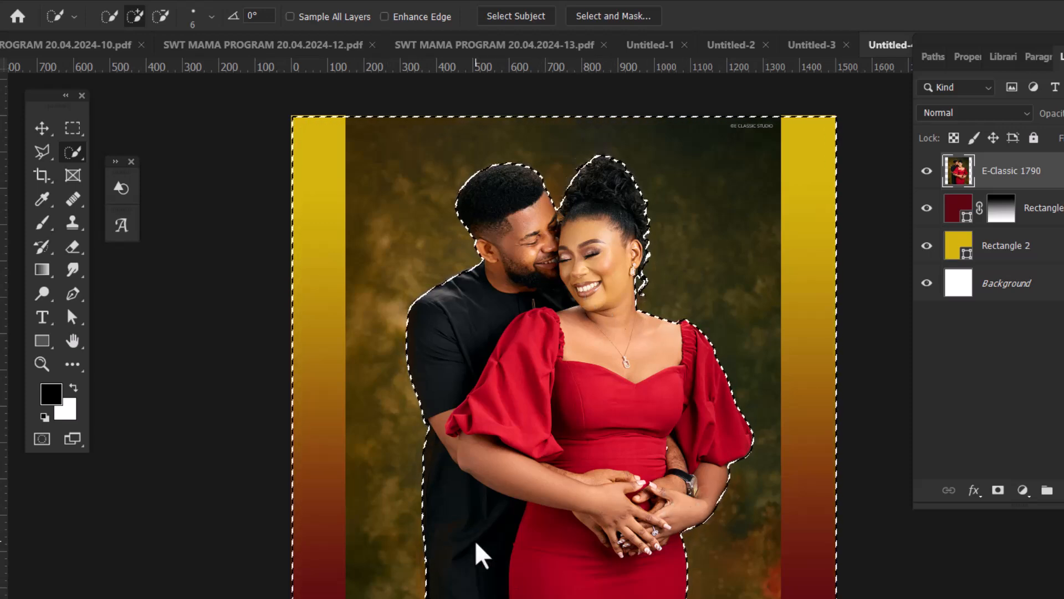
key("Delete")
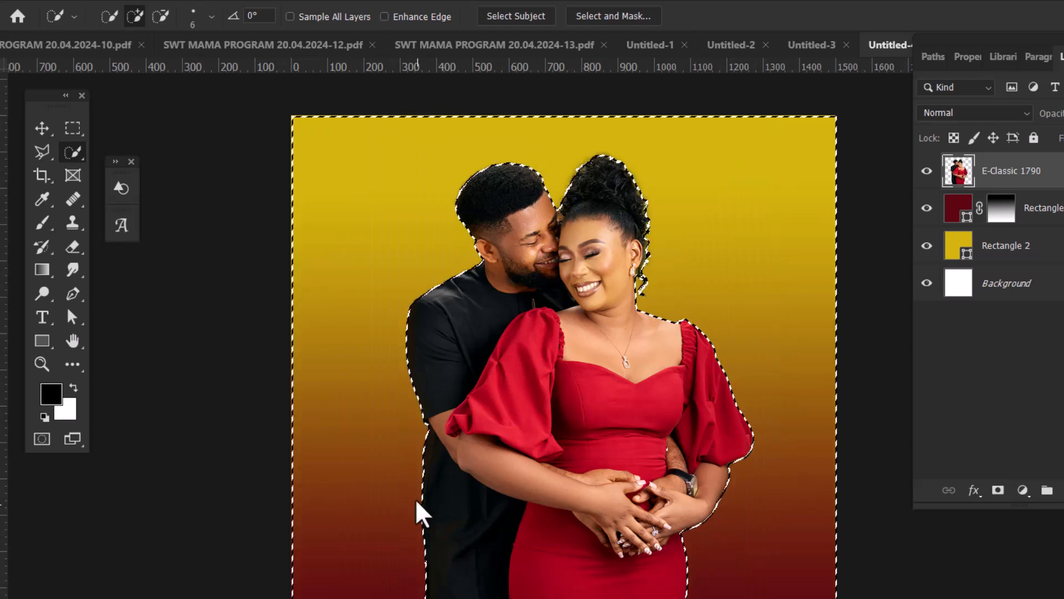
Clear the selection, scale the cut-out couple up to about 158.77%, and position them low in the canvas with both heads inside
key("ctrl+d")
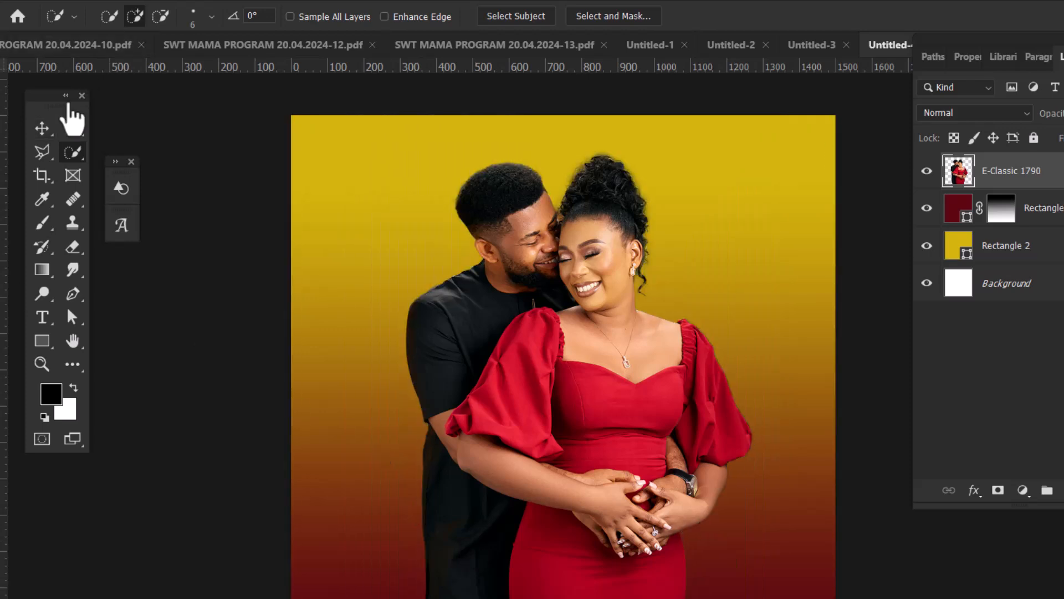
left_click(42, 128)
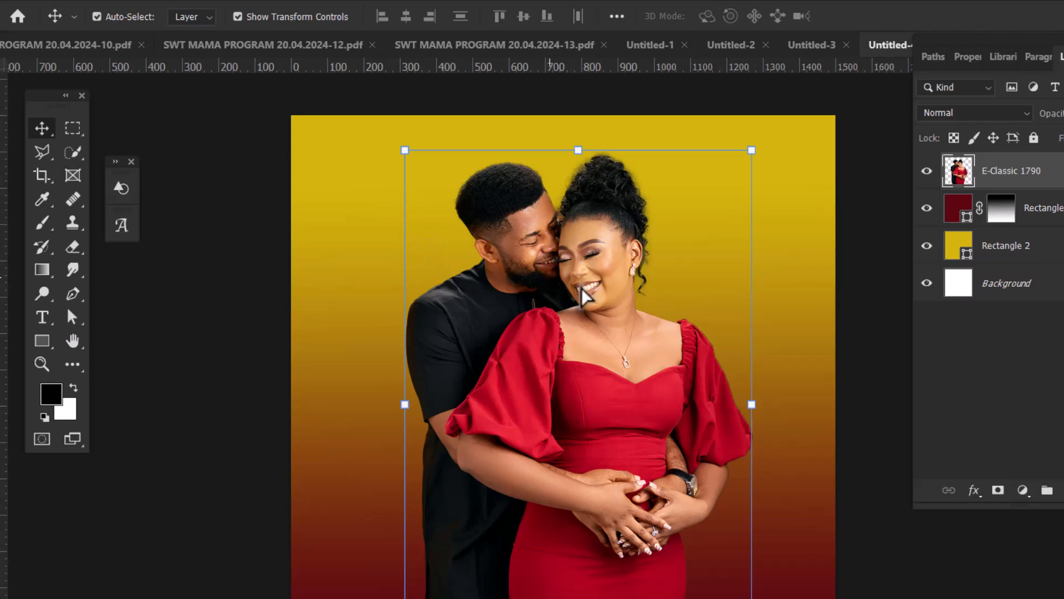
left_click_drag(546, 290, 459, 412)
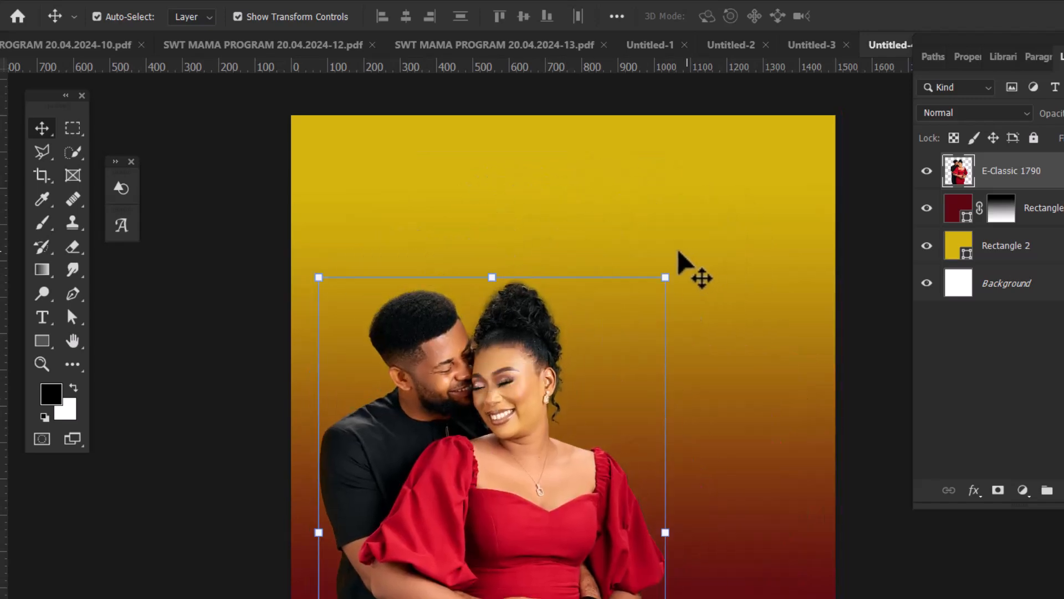
left_click_drag(660, 276, 822, 83)
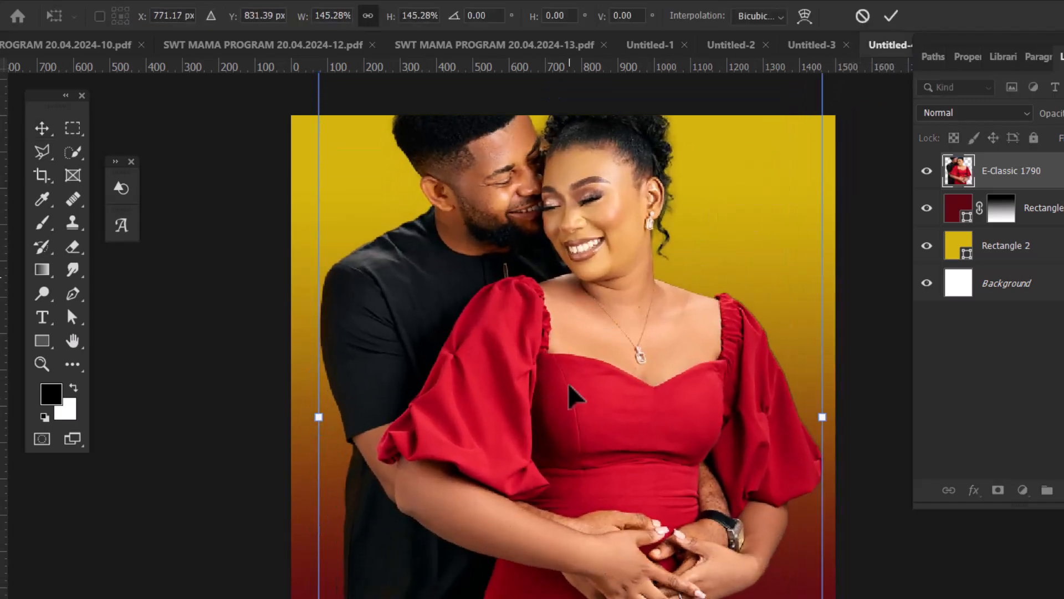
left_click_drag(570, 391, 542, 588)
left_click_drag(783, 242, 828, 176)
left_click_drag(563, 359, 584, 326)
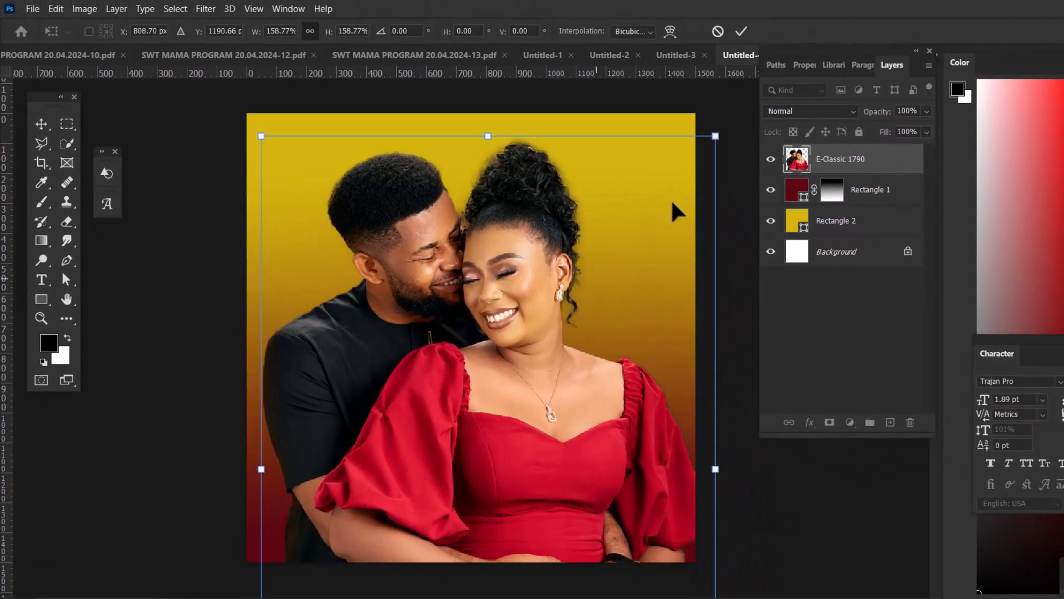
left_click(741, 31)
left_click_drag(464, 415, 468, 416)
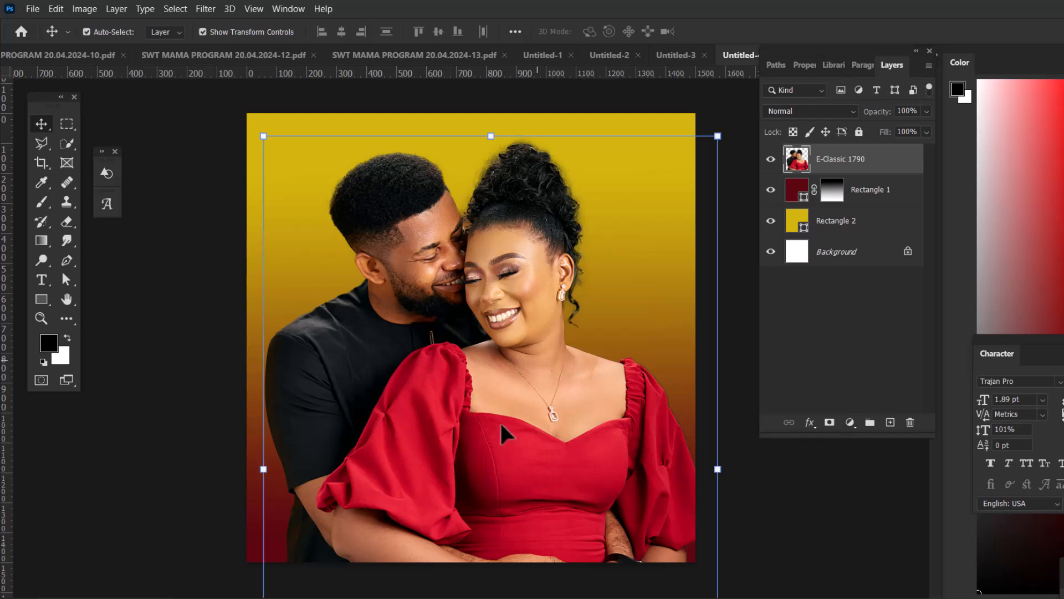
On a new layer, draw a rectangle about 1520 x 543 px across the canvas's lower part and set its stroke to 0 px
left_click(891, 424)
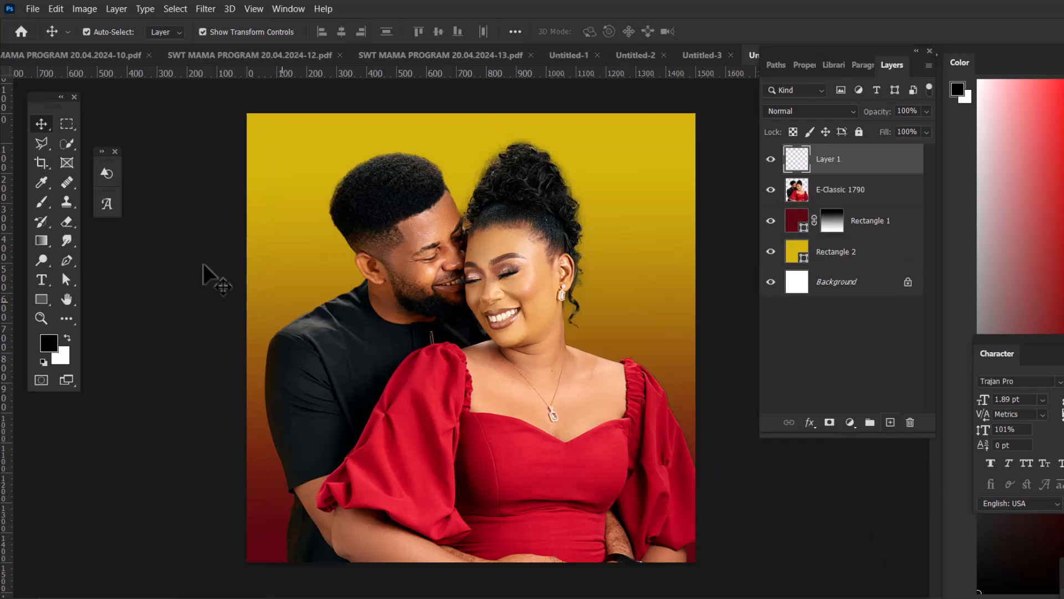
left_click(41, 298)
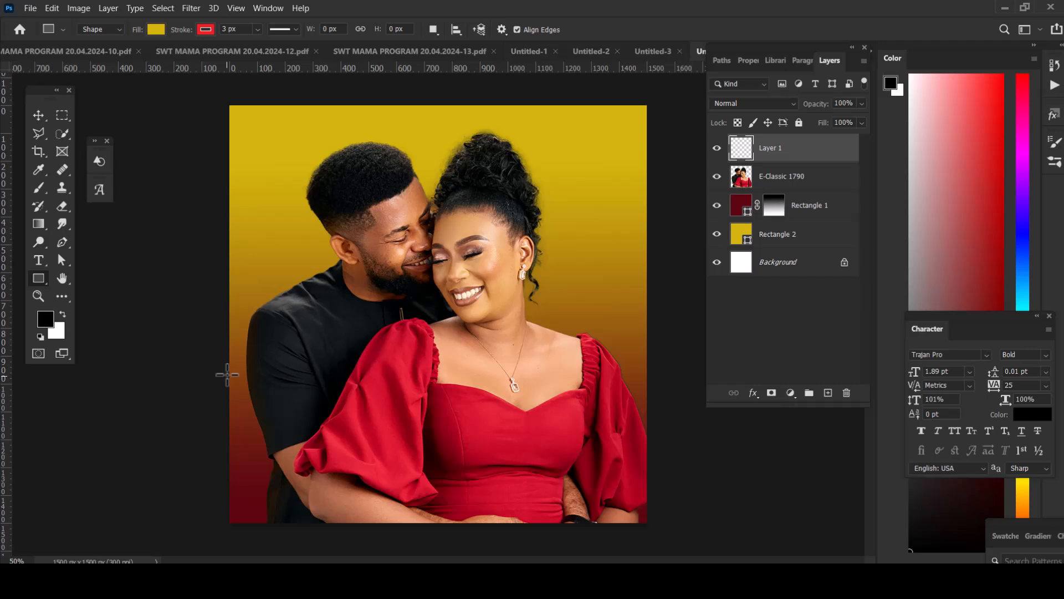
left_click_drag(226, 375, 648, 523)
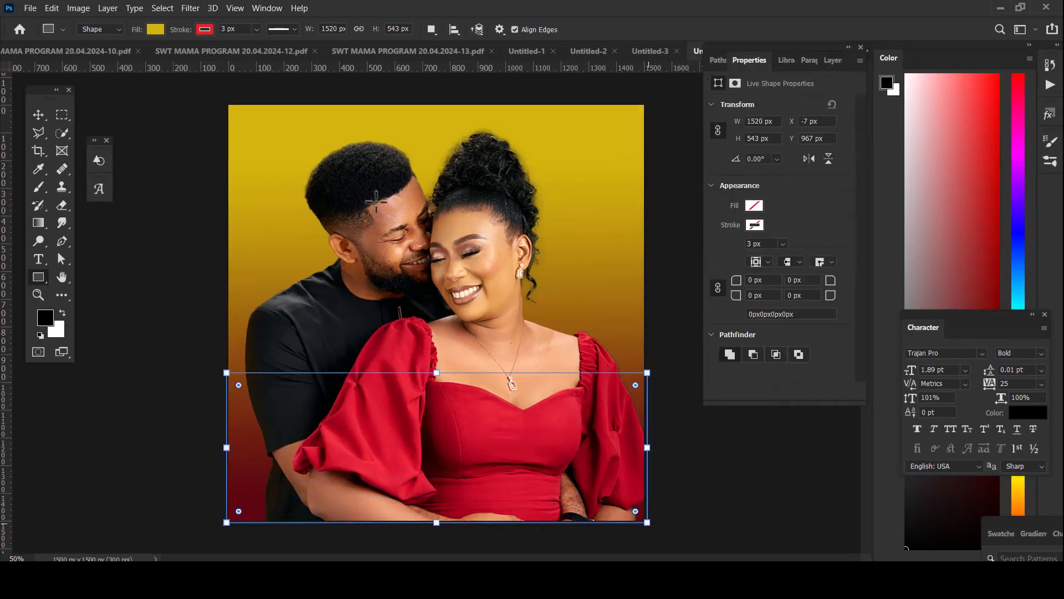
left_click(240, 29)
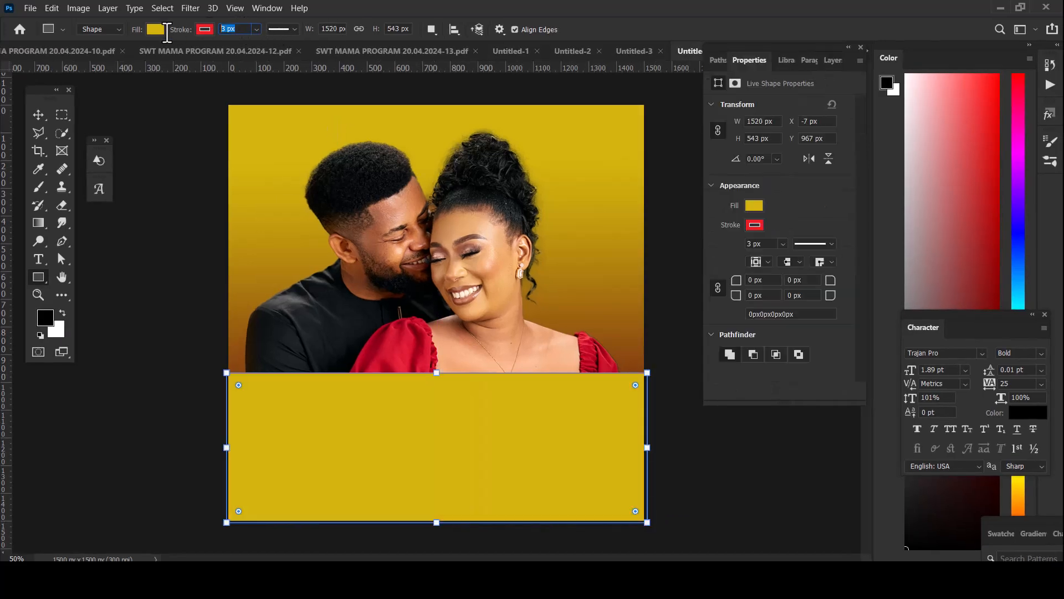
key("Return")
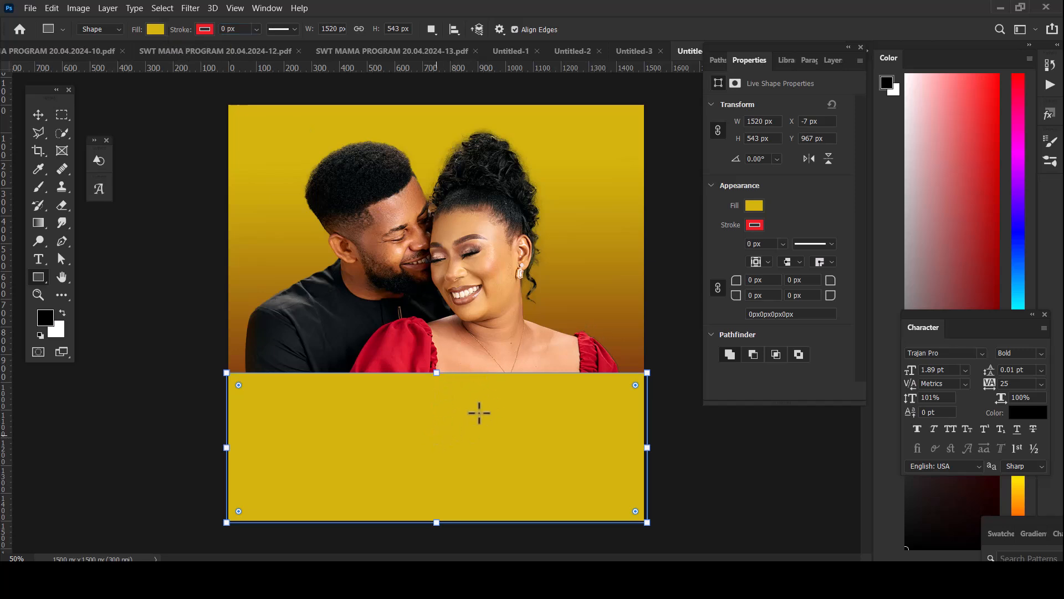
Change the fill of the rectangle over the couple to dark red 8b0917, starting from a red sampled from the woman's dress
left_click(828, 61)
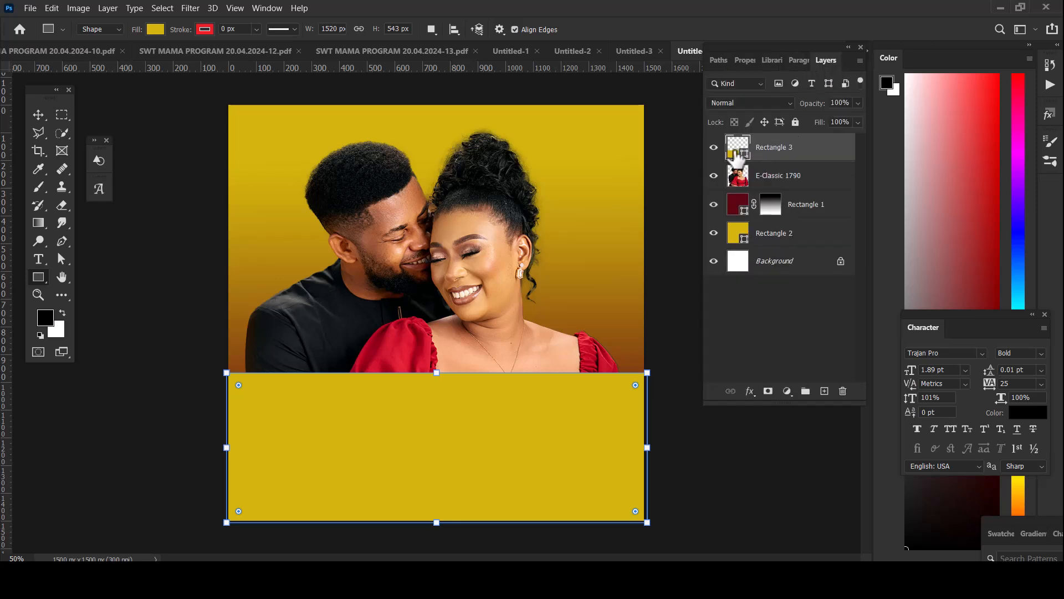
double_click(738, 147)
left_click(205, 81)
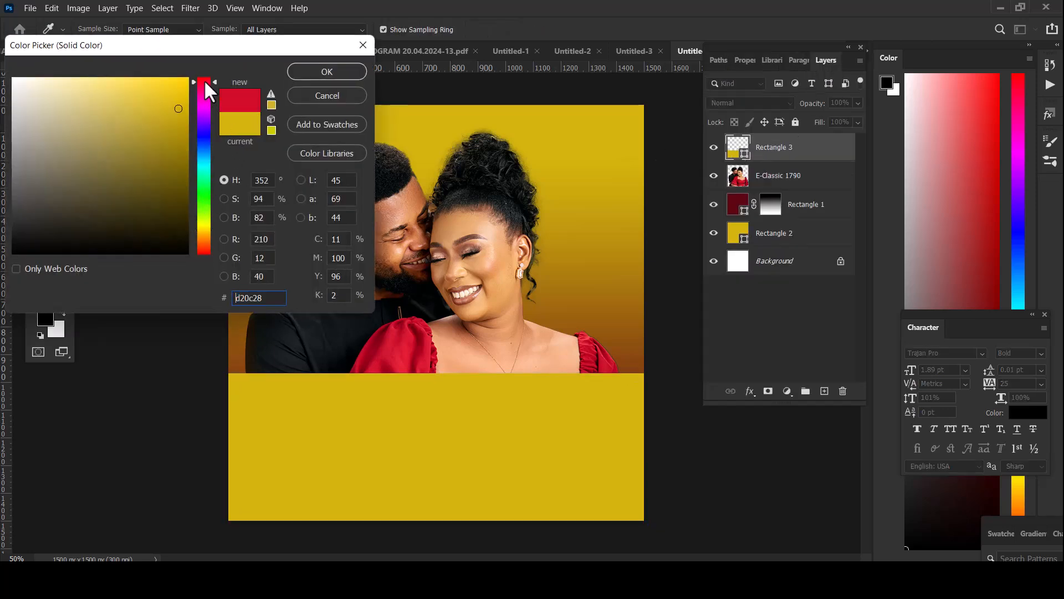
left_click(390, 353)
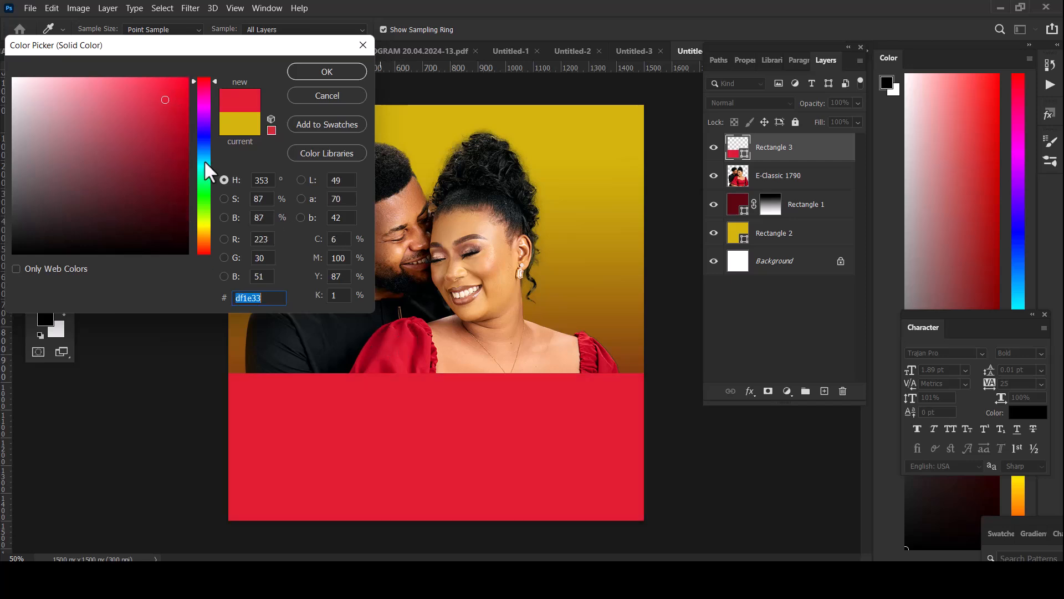
left_click_drag(169, 135, 177, 158)
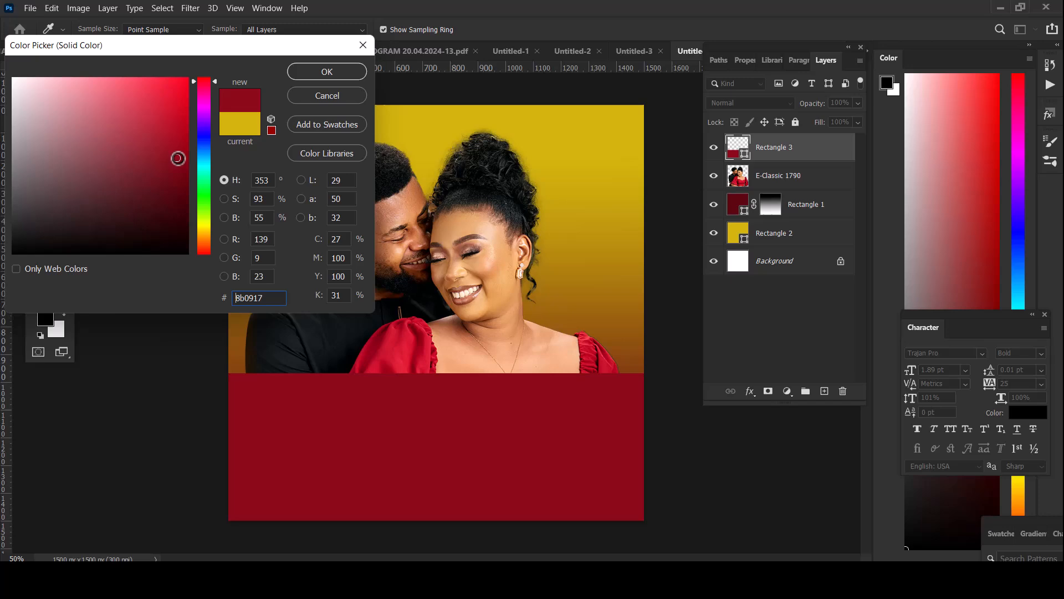
left_click(309, 77)
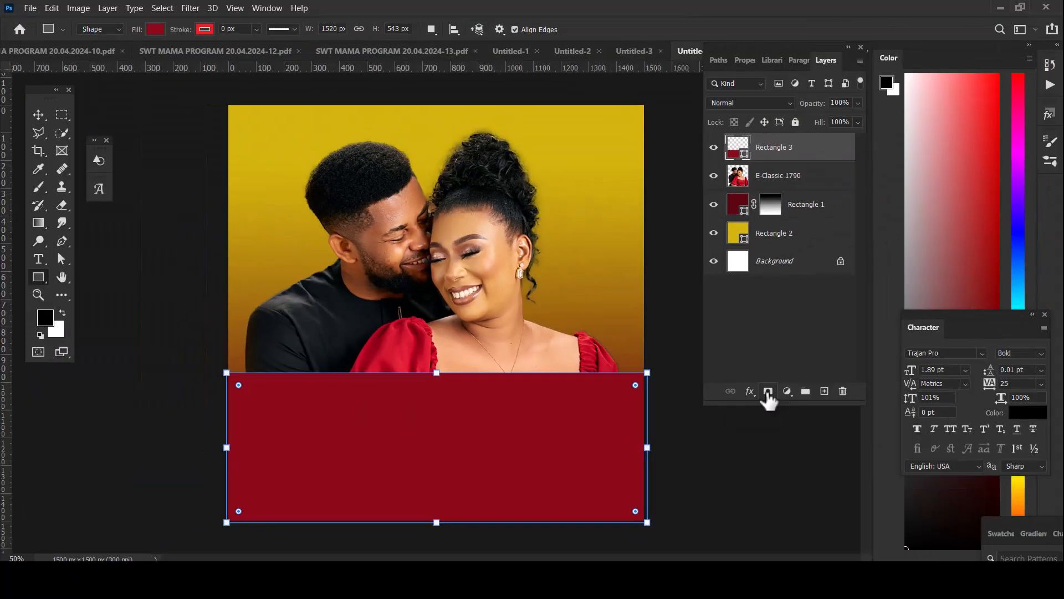
Add a layer mask to the dark red rectangle and fade its upper edge with a vertical black-to-white linear gradient
left_click(769, 393)
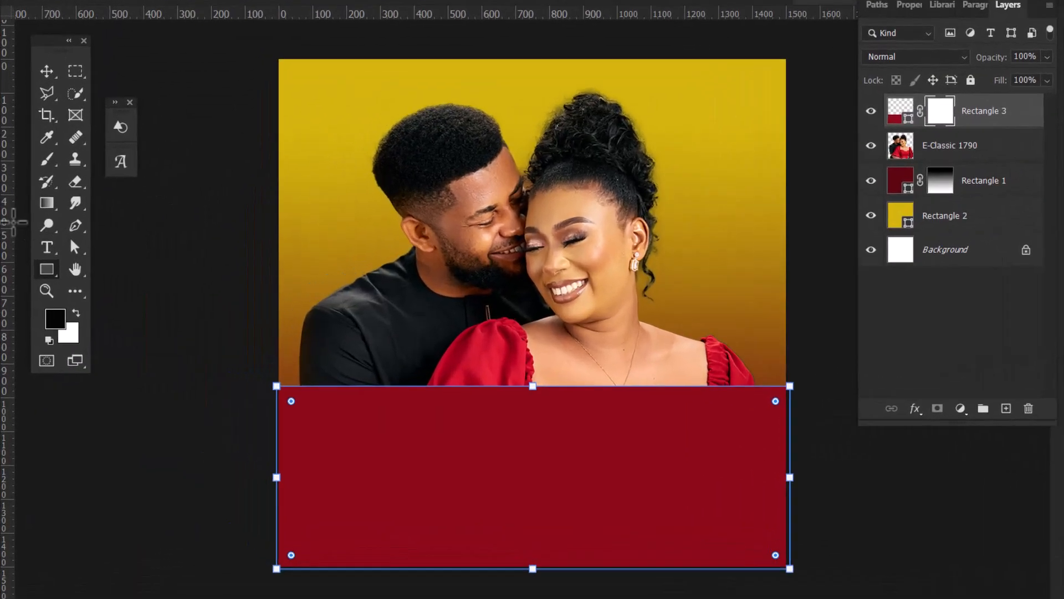
left_click(47, 203)
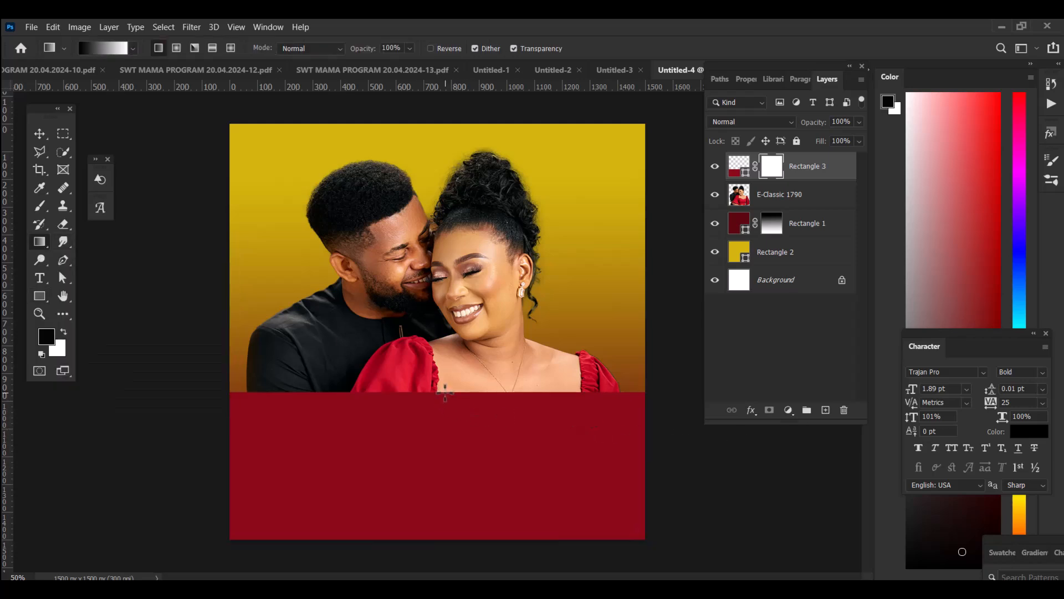
left_click_drag(445, 392, 445, 522)
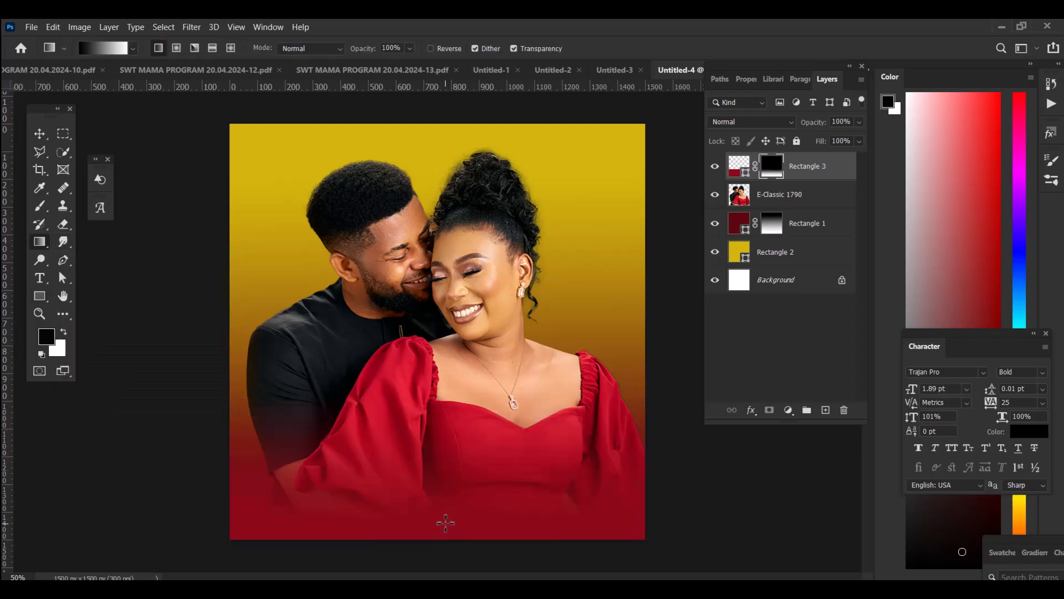